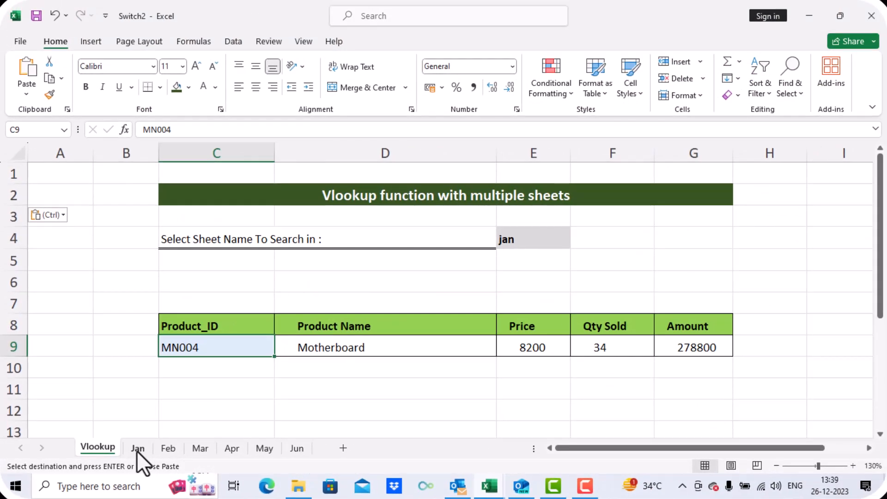
- Open the Jan sheet and examine the product table's columns, selecting the Product Name entries
click(273, 399)
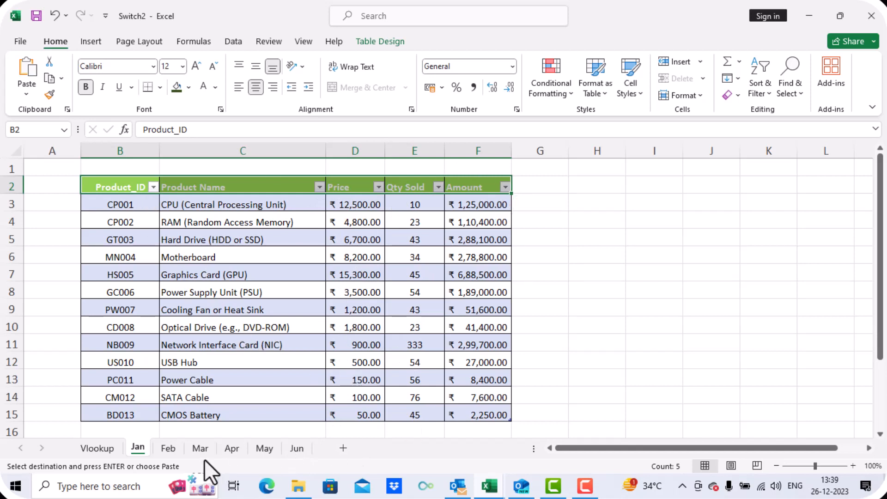
click(141, 253)
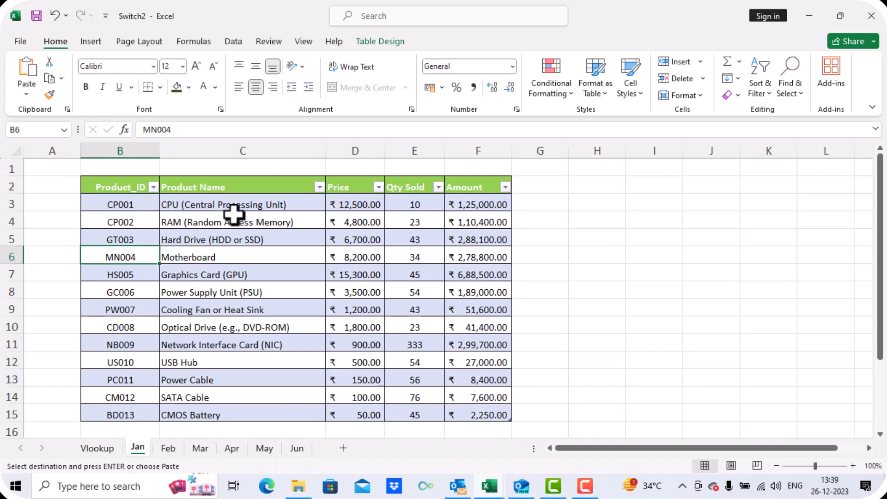
click(234, 216)
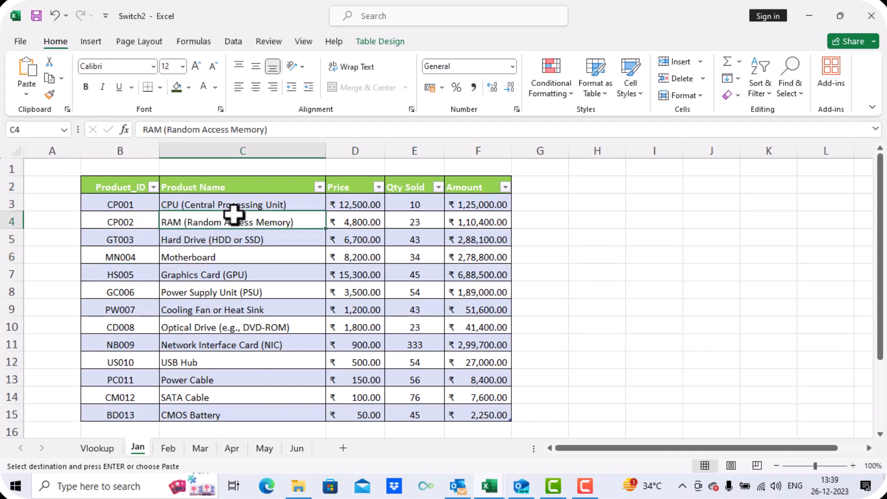
click(351, 207)
click(425, 207)
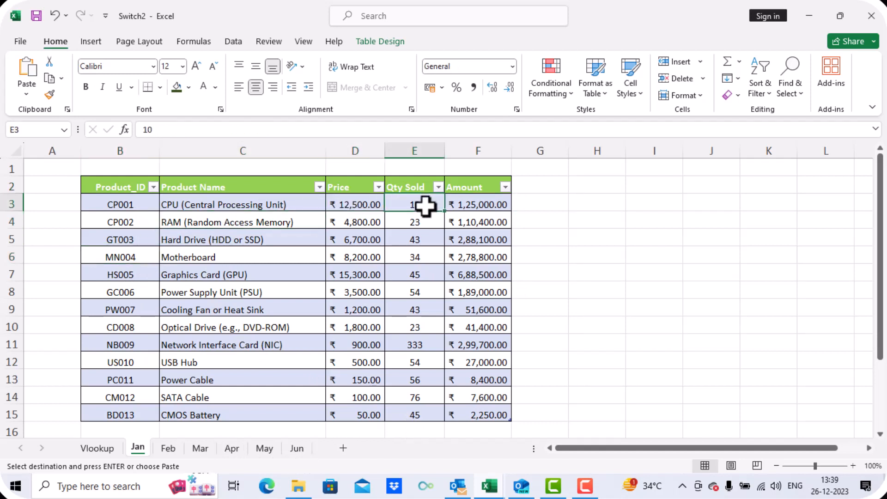
click(473, 206)
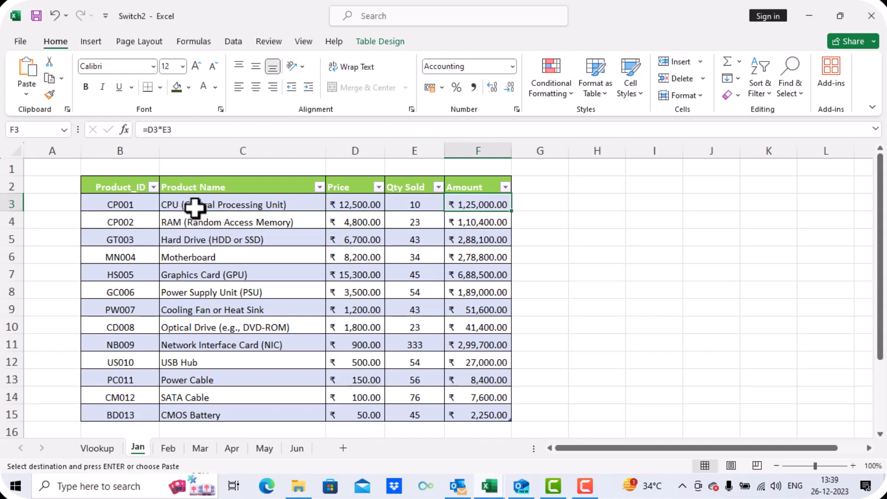
drag(194, 206, 197, 420)
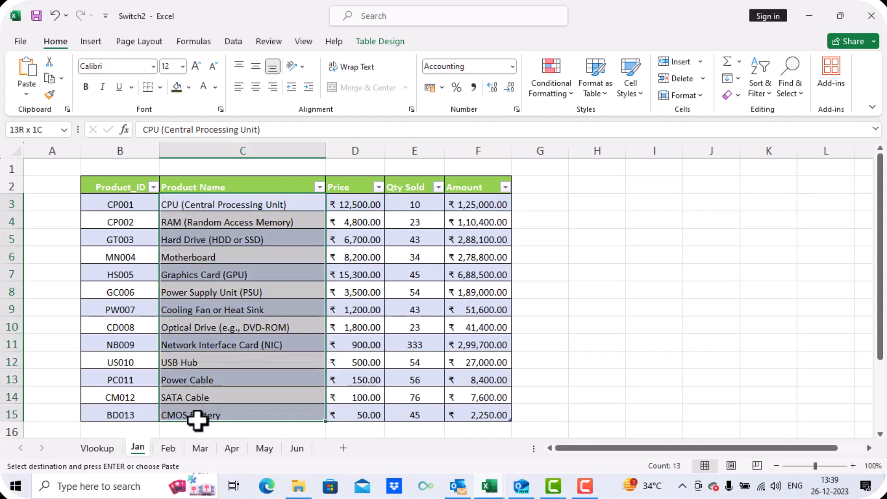
- Browse the Feb, Mar, Apr, May and Jun sheets to compare their product tables
key(ctrl+v)
click(163, 450)
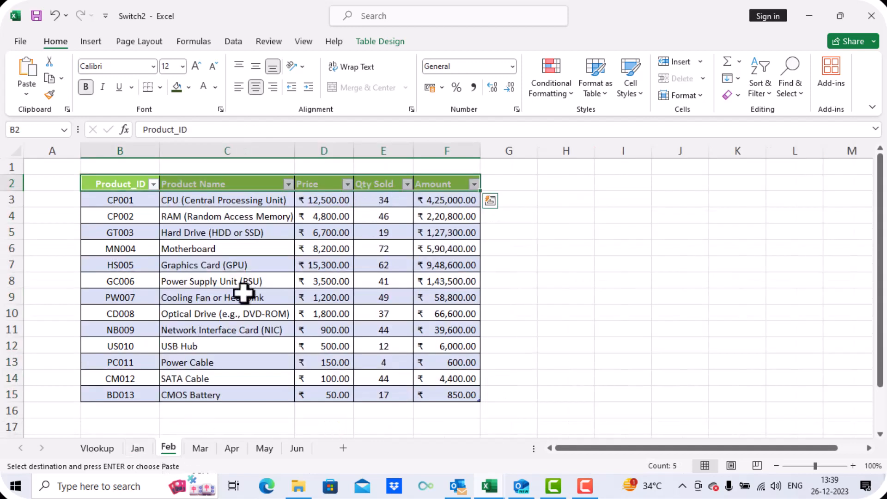
click(200, 448)
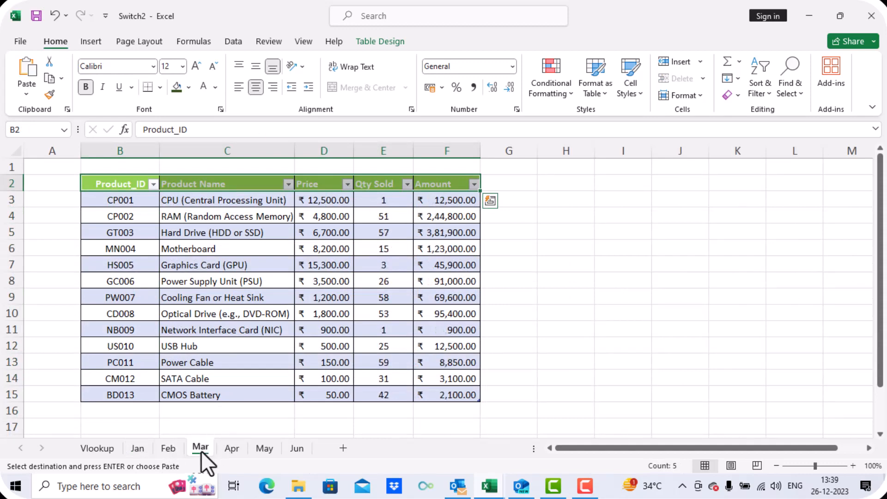
click(226, 446)
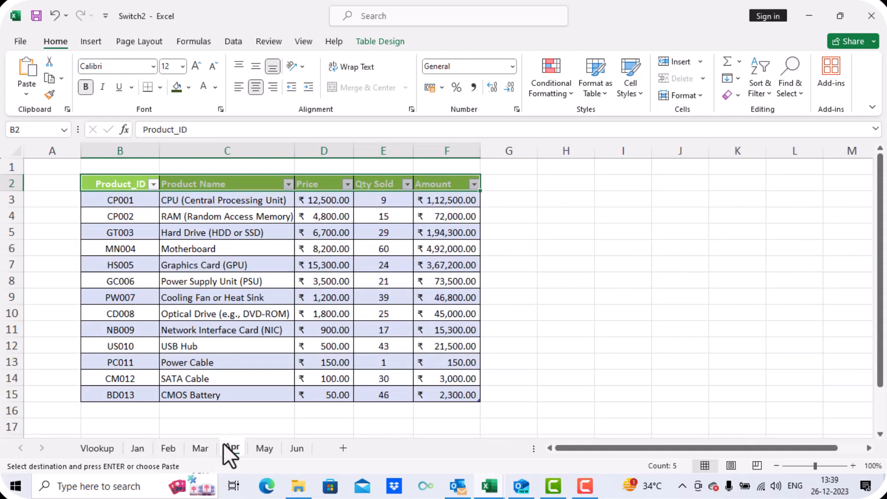
click(259, 447)
click(298, 447)
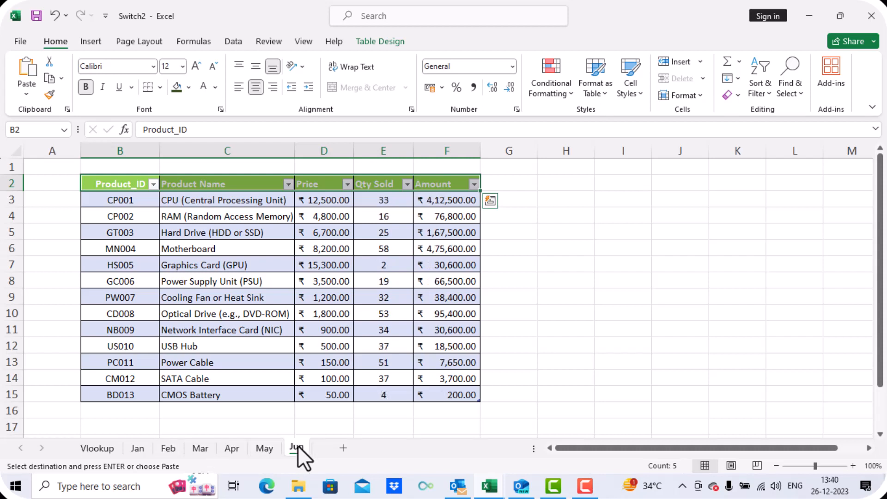
drag(327, 204, 381, 392)
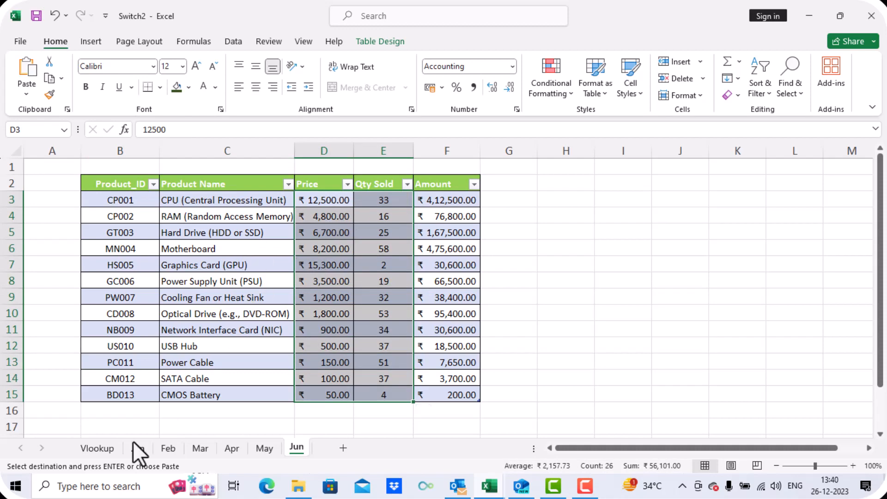
- Return to the Vlookup sheet, inspect the Product Name formula, and choose jun as the sheet to search in
click(97, 449)
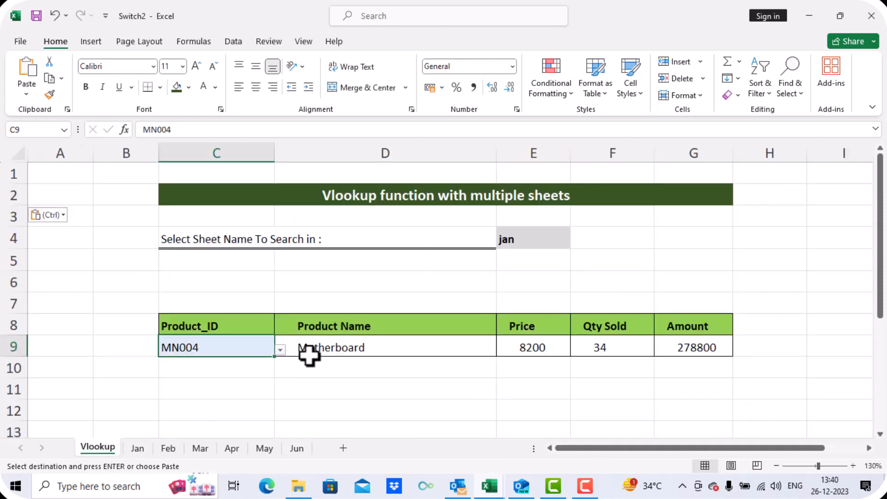
click(321, 347)
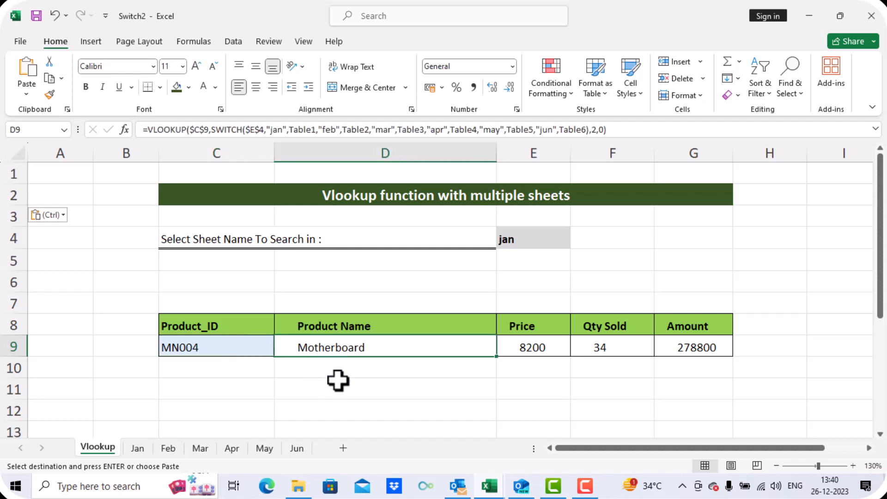
click(527, 240)
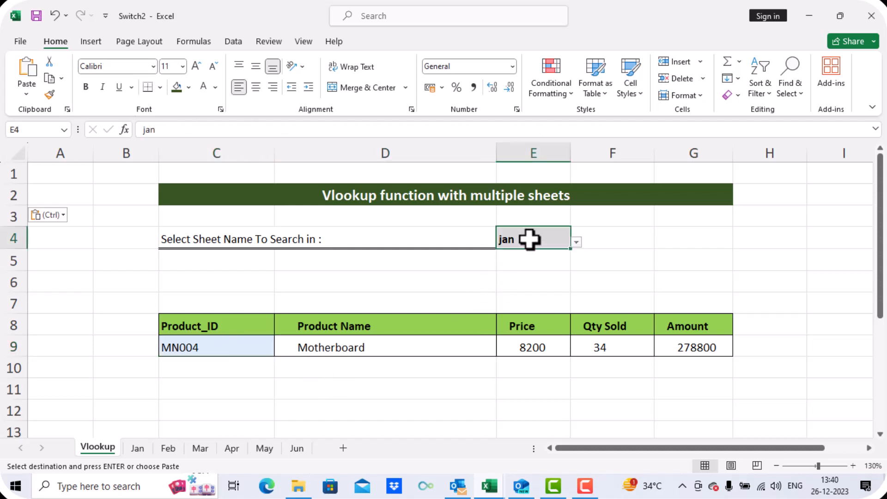
click(576, 242)
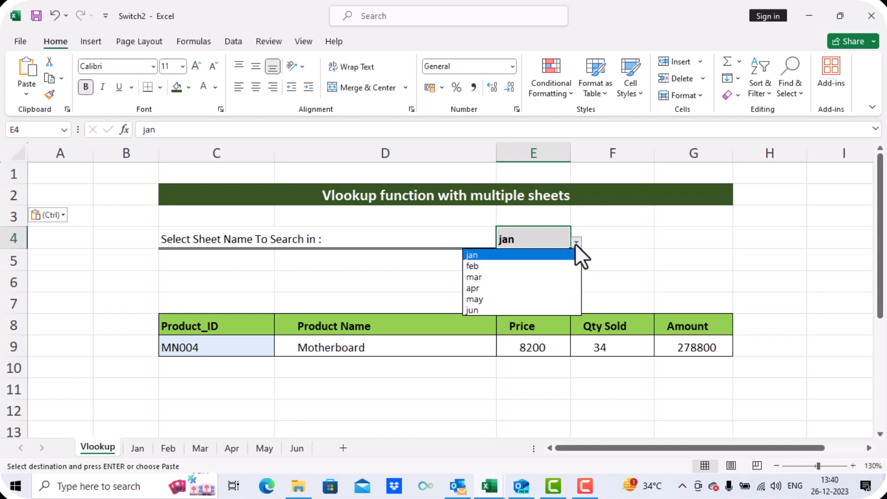
click(543, 310)
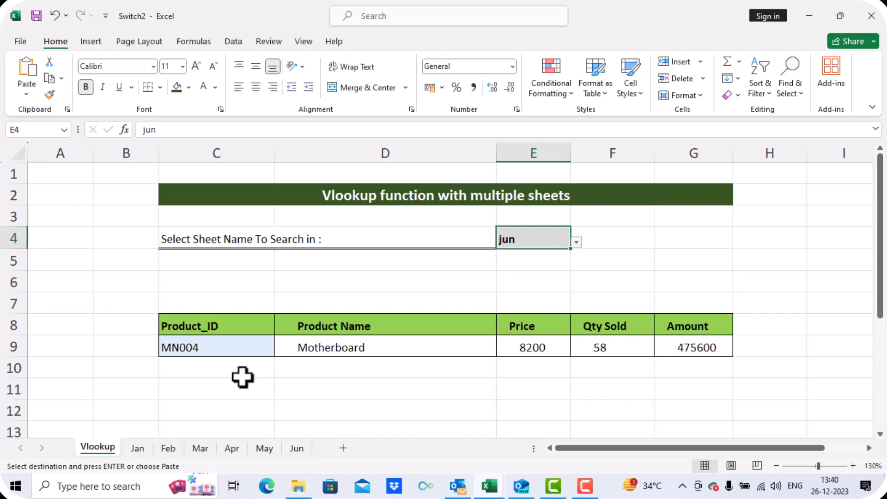
- Pick CP001 from the Product_ID dropdown list
click(229, 347)
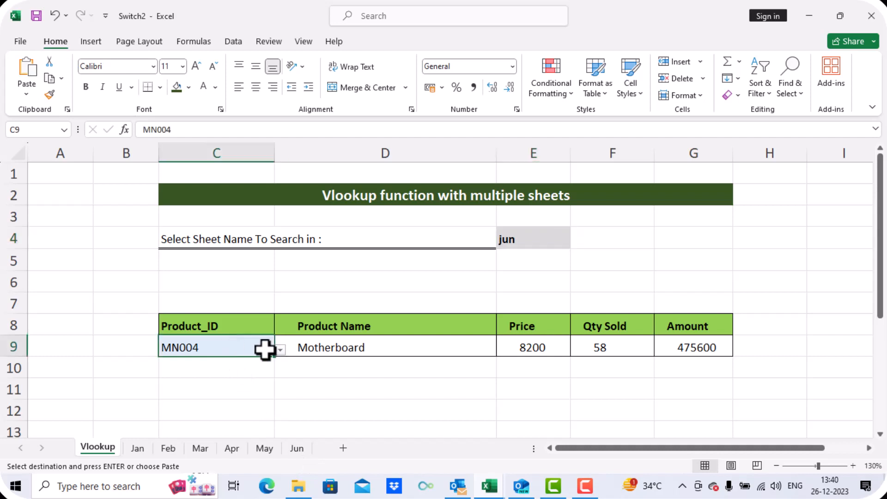
click(280, 350)
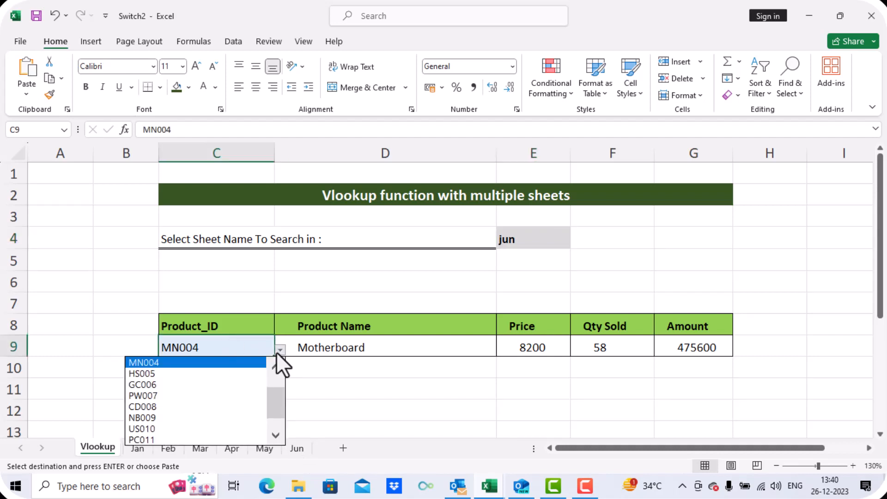
drag(278, 403, 277, 381)
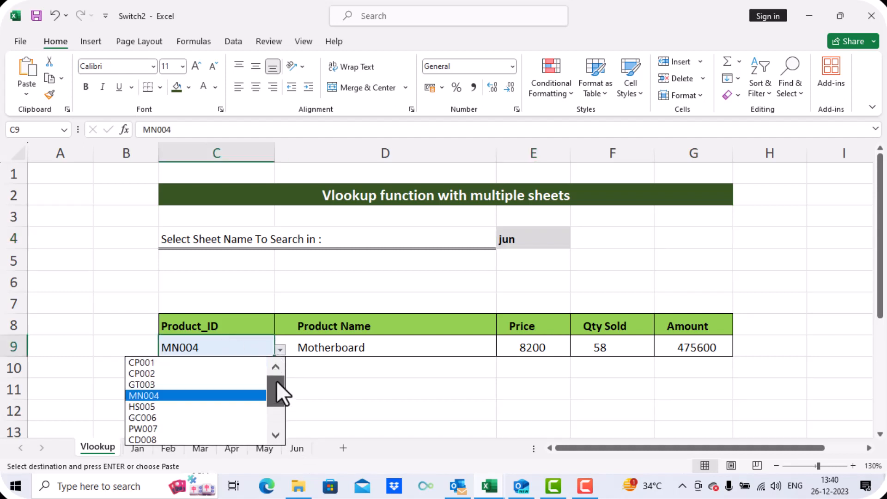
click(201, 363)
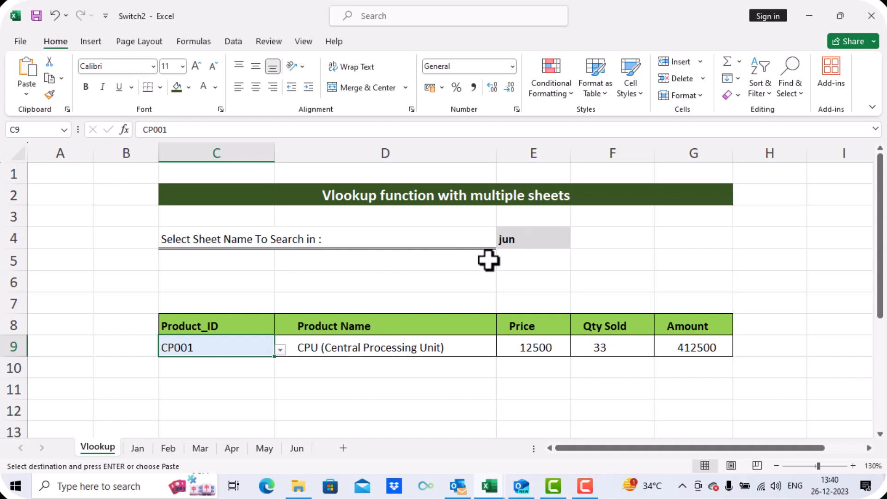
- Inspect the lookup formulas in the Product Name, Price, Qty Sold and Amount cells
click(350, 348)
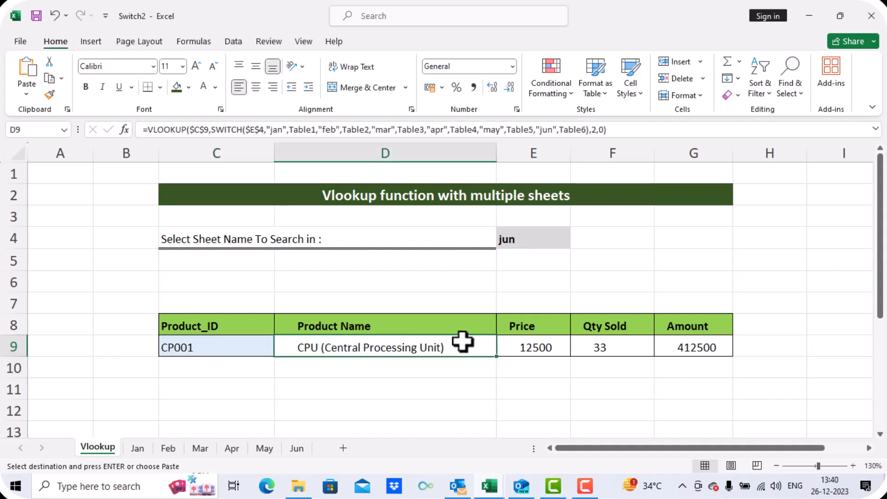
click(533, 339)
click(597, 339)
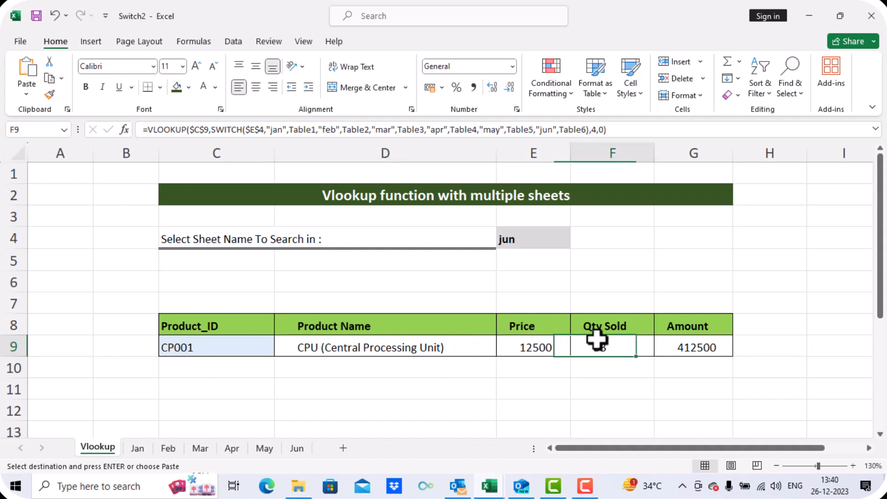
click(695, 344)
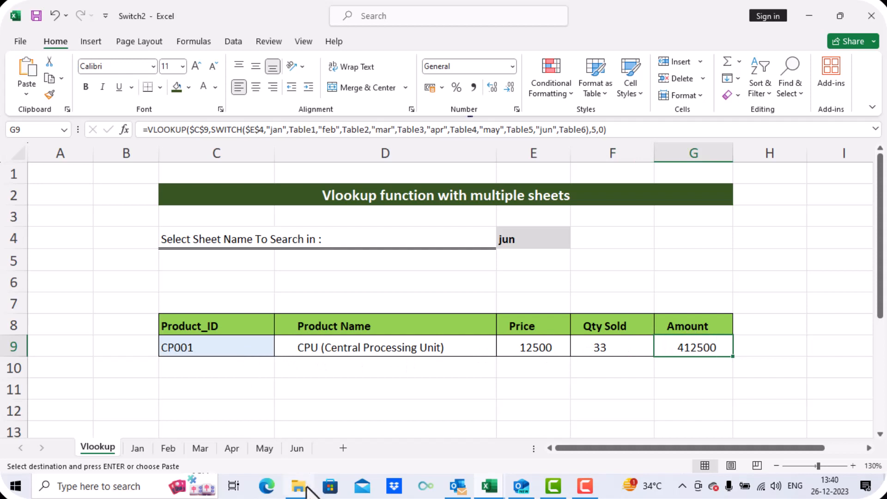
- Open the Jun sheet to check the CP001 row, then return to the Vlookup sheet
click(300, 450)
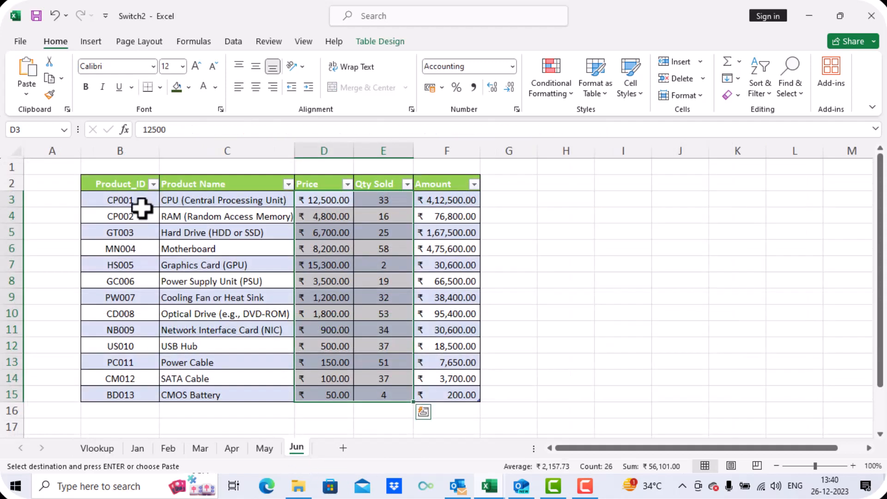
click(324, 200)
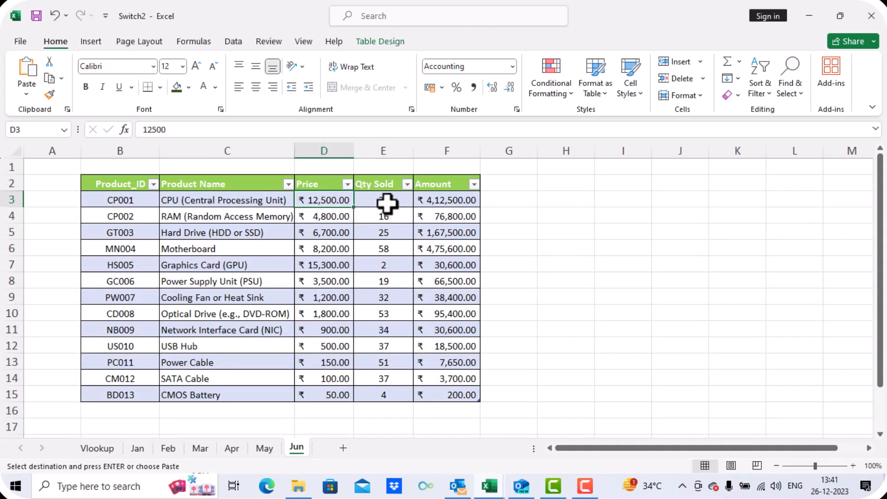
click(387, 202)
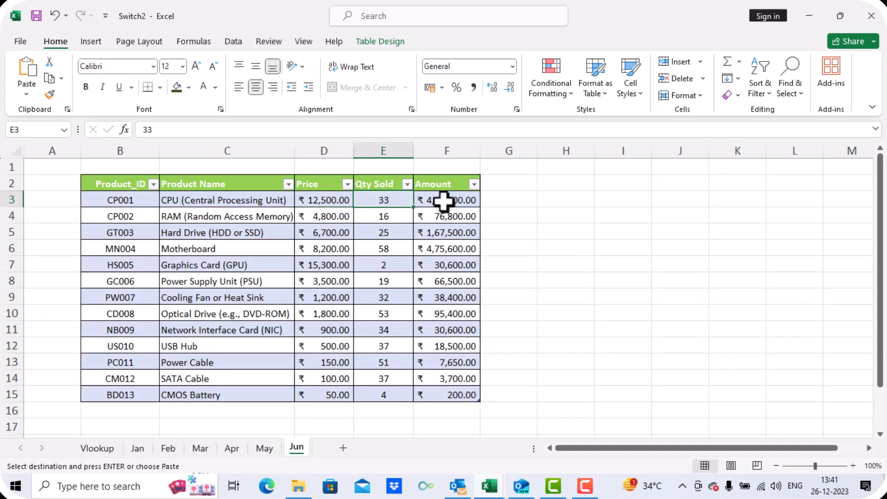
click(469, 204)
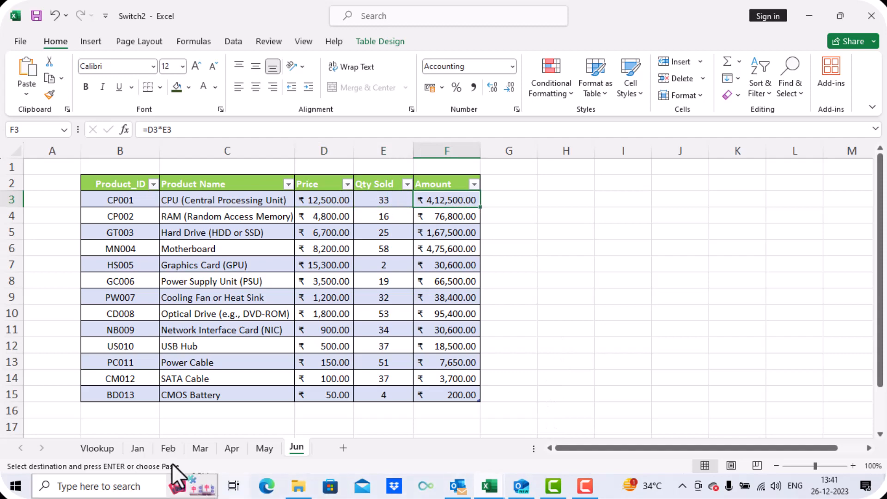
click(95, 448)
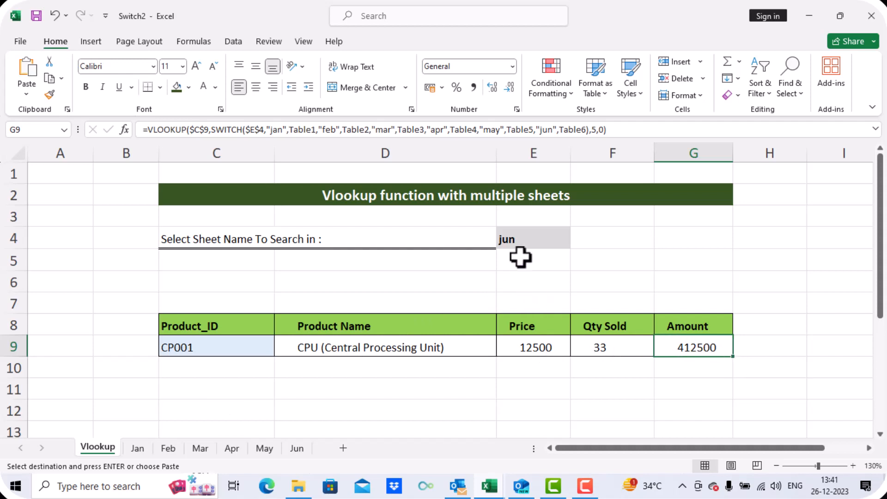
- Choose jan as the sheet to search in from the sheet name dropdown
click(531, 240)
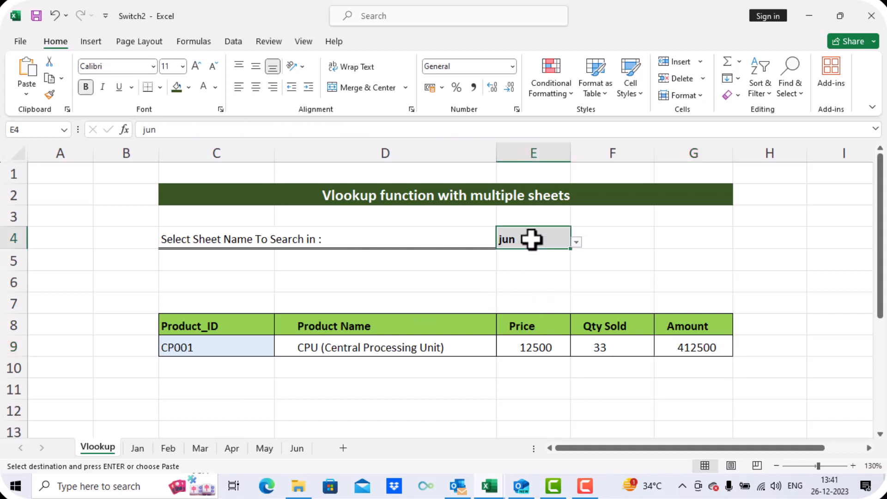
click(576, 243)
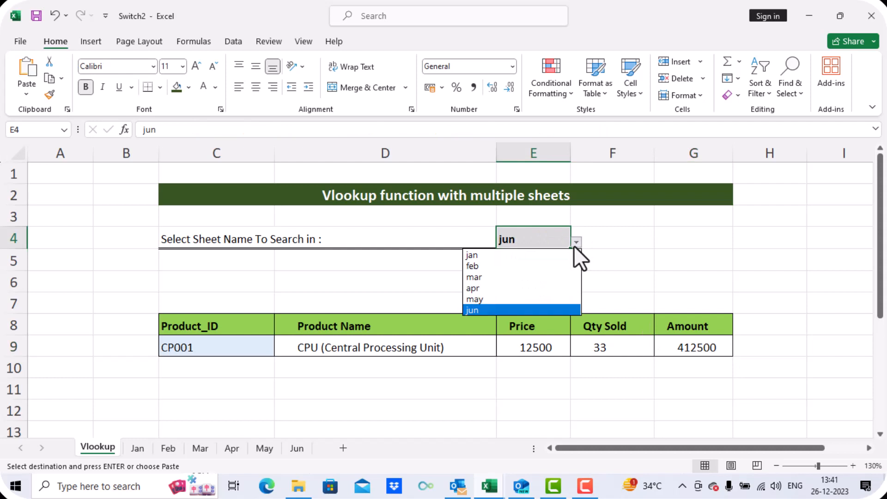
click(537, 256)
- Pick CP002 from the Product_ID dropdown list
click(240, 347)
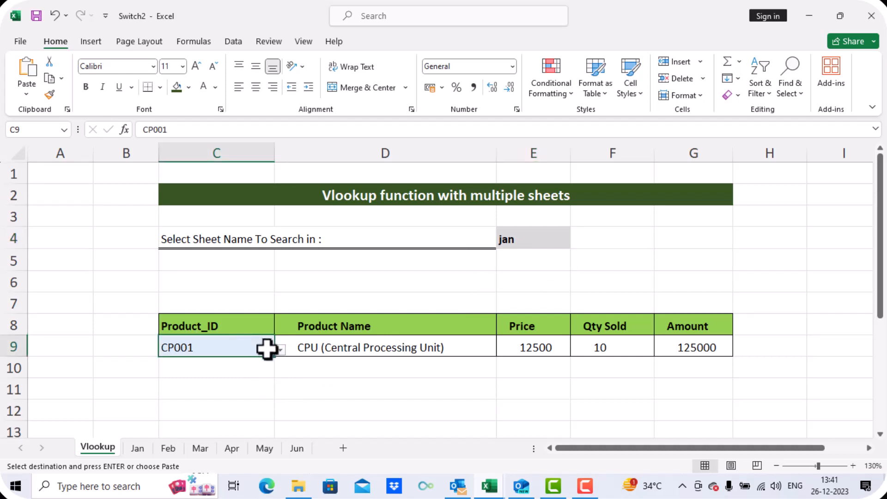
click(279, 351)
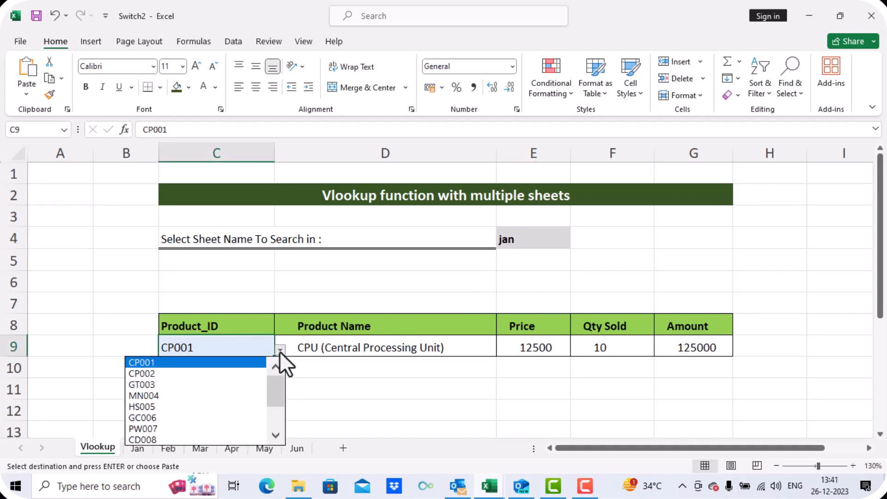
click(235, 372)
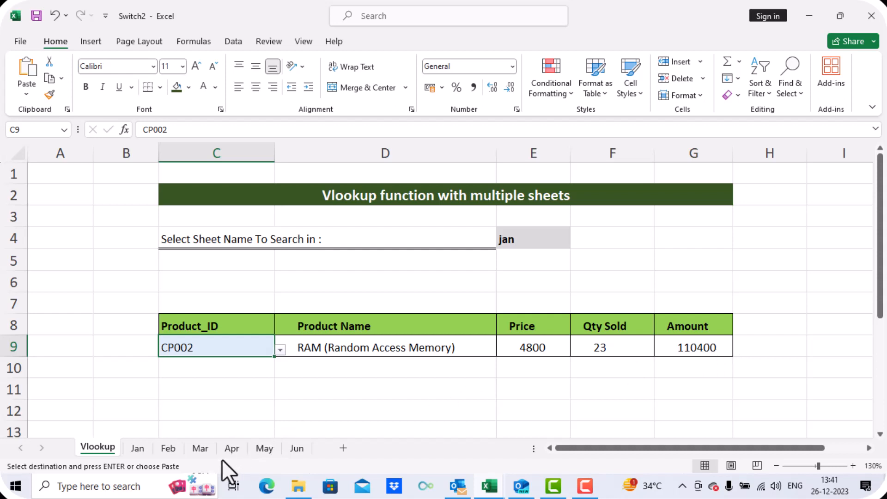
- Open the Jan sheet and check the CP002 row's values
click(138, 448)
click(224, 217)
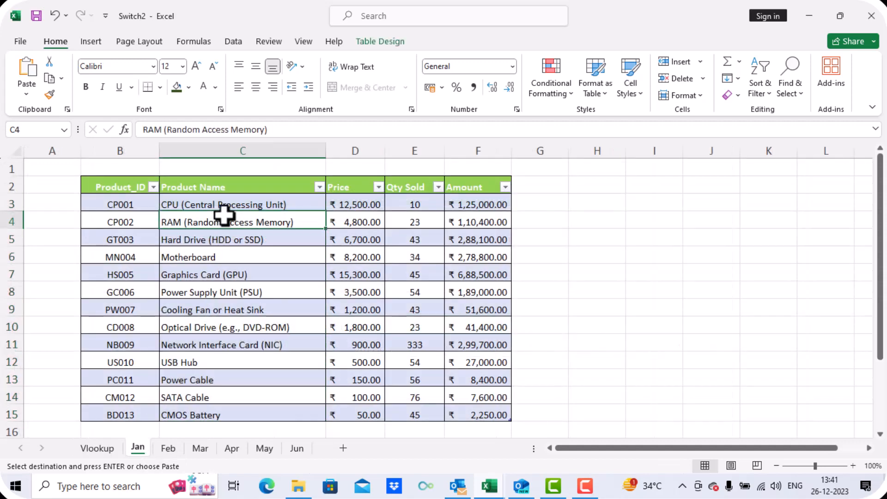
click(372, 222)
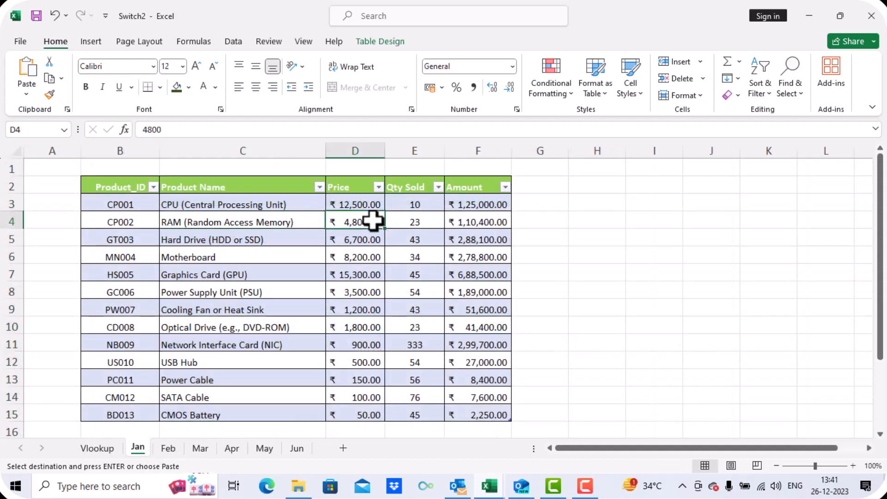
- Add a List data validation to cell E5 with source Jan,Feb,Mar,Apr,May,Jun and check its dropdown entries
click(410, 223)
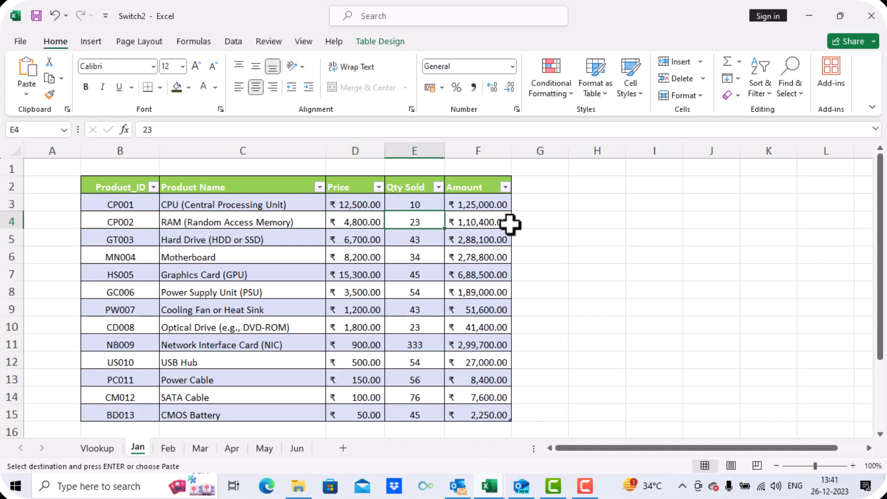
click(98, 447)
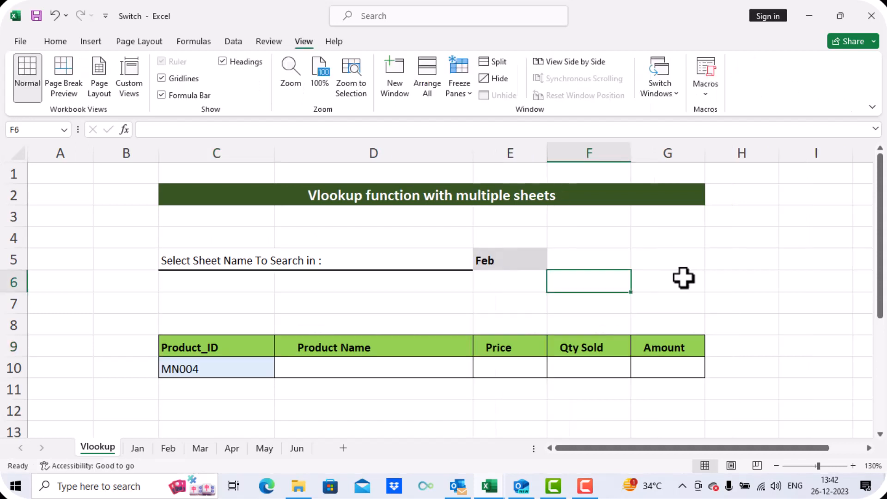
click(516, 264)
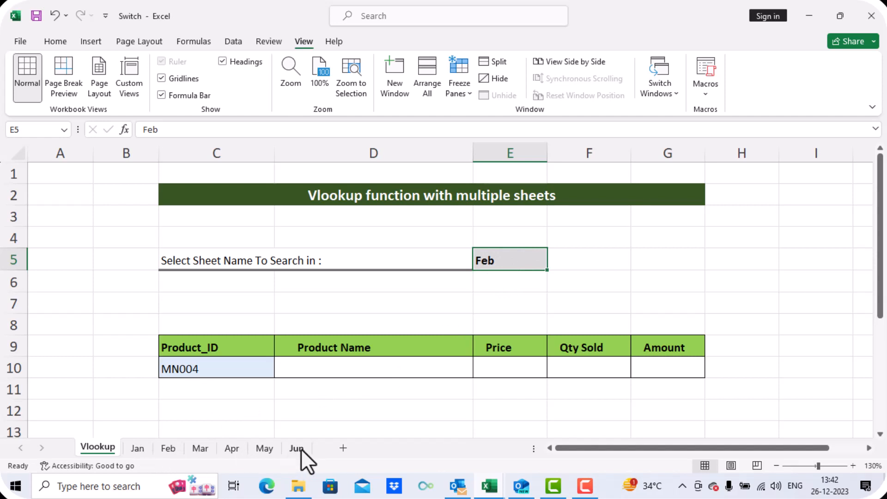
click(234, 41)
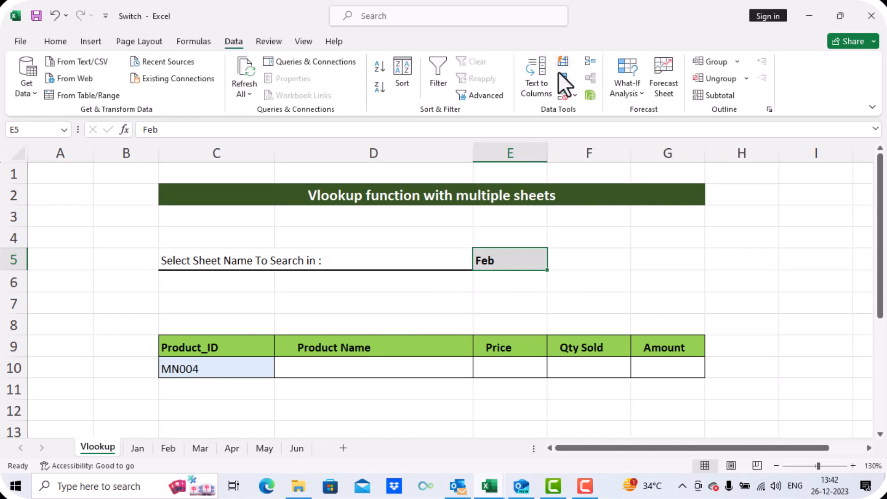
click(576, 97)
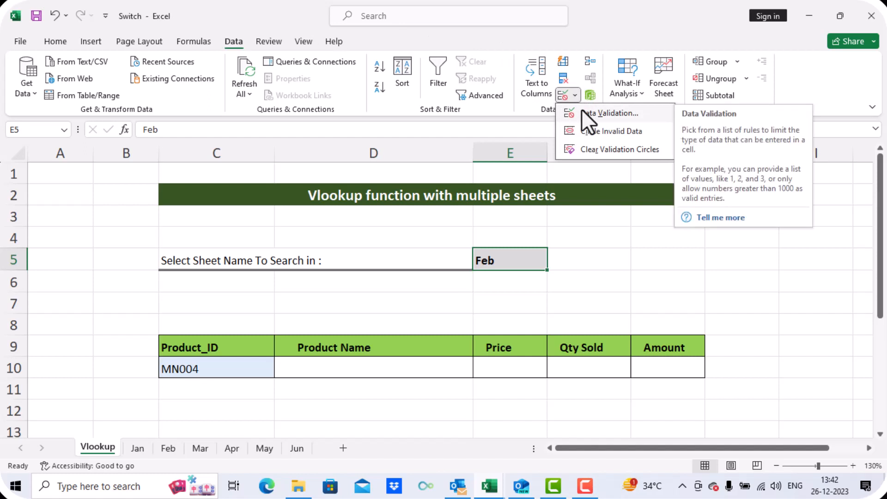
click(583, 112)
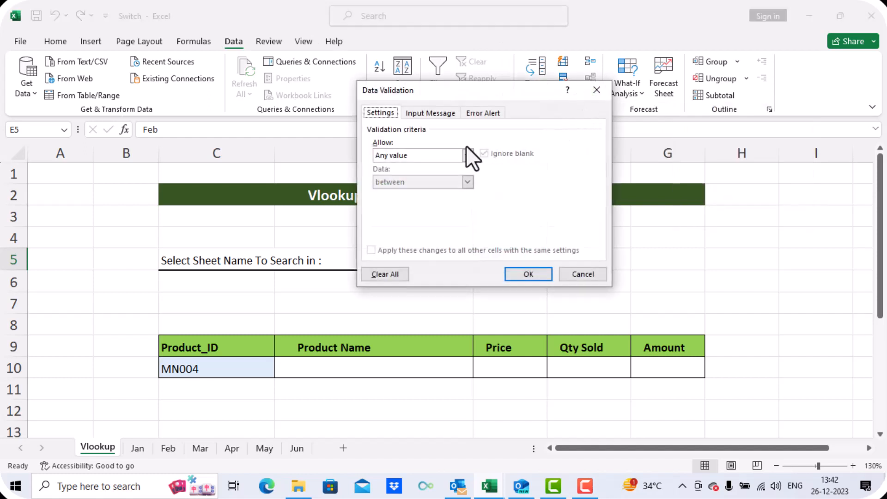
click(467, 158)
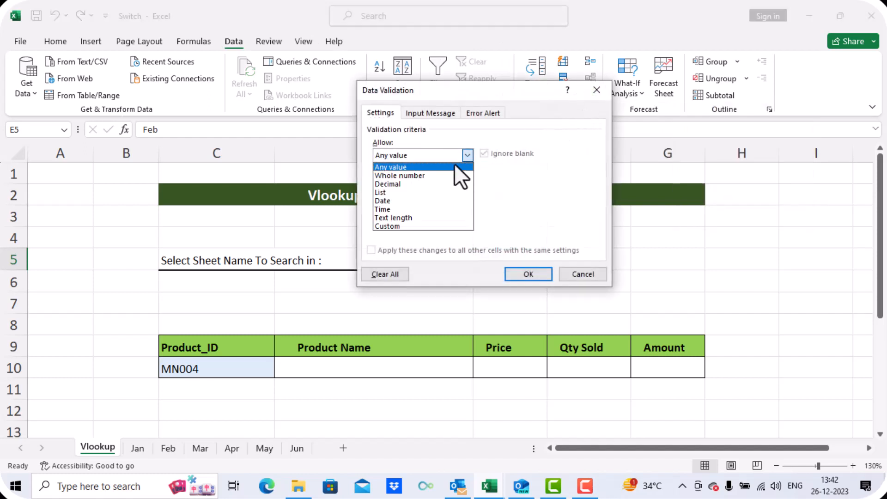
click(424, 194)
click(409, 209)
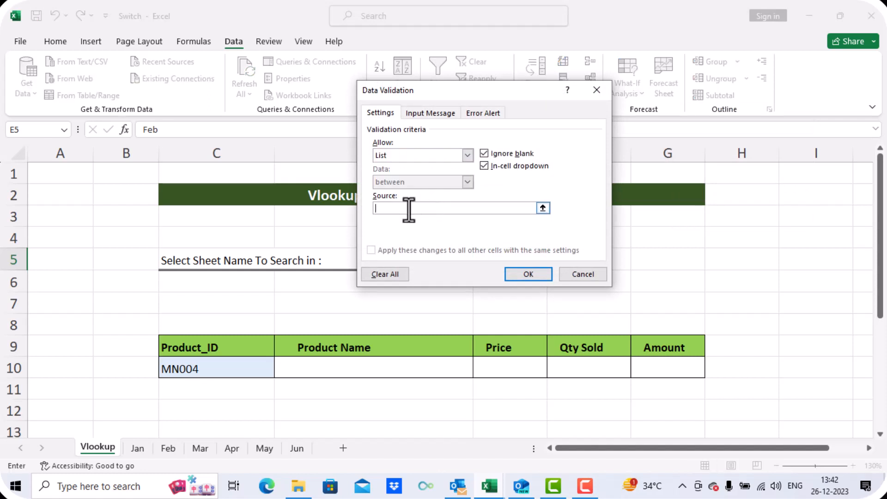
text(Jan)
text(,Feb)
text(,Mar,Apr)
text(<M)
key(BackSpace)
key(BackSpace)
key(BackSpace)
text(,May,Jun)
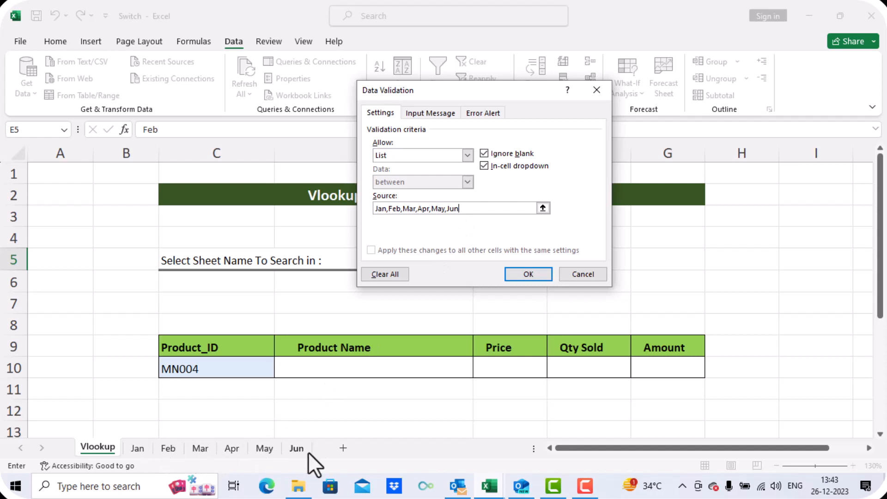
click(529, 275)
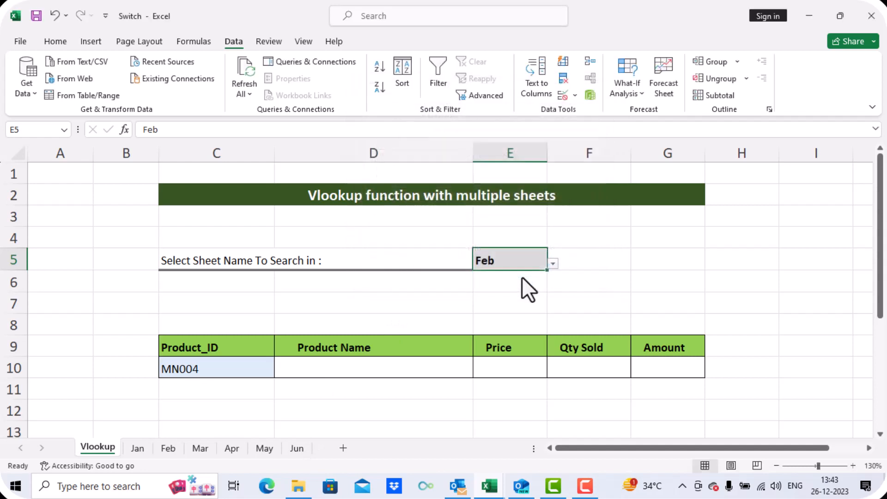
click(552, 262)
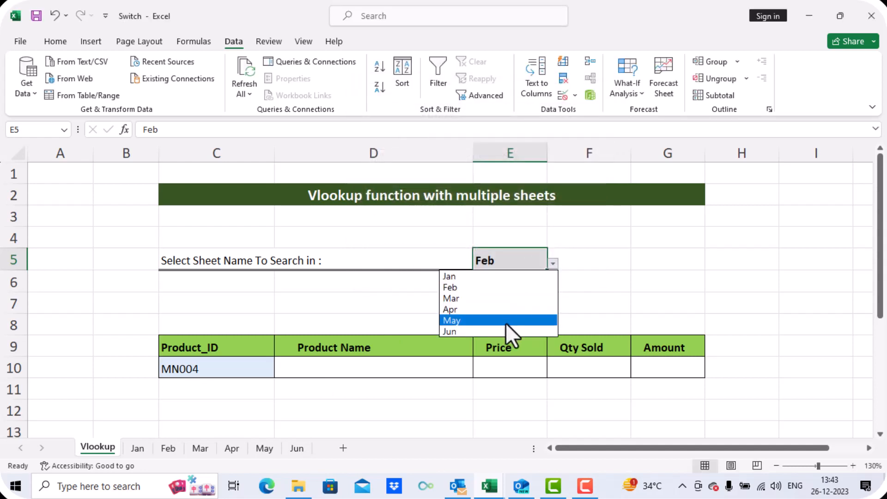
click(609, 292)
- Add a List data validation to the Product_ID cell C10 using the Jan sheet's B3:B15 IDs as source
click(244, 368)
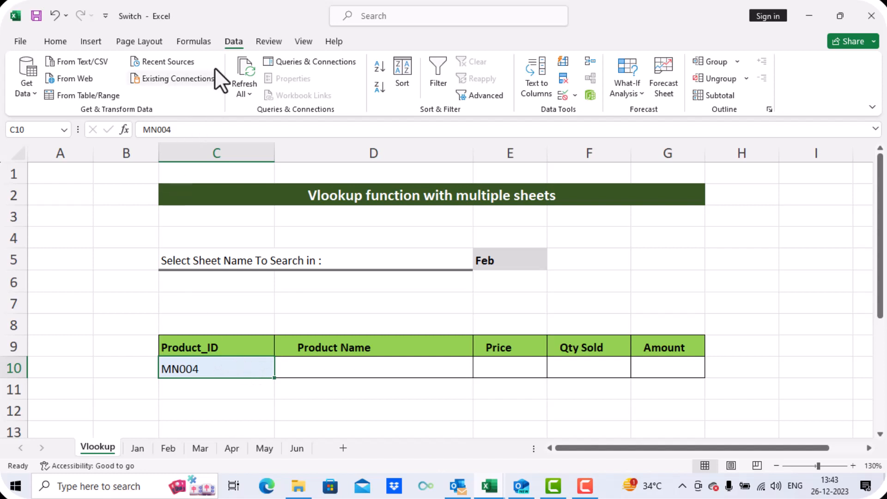
click(576, 96)
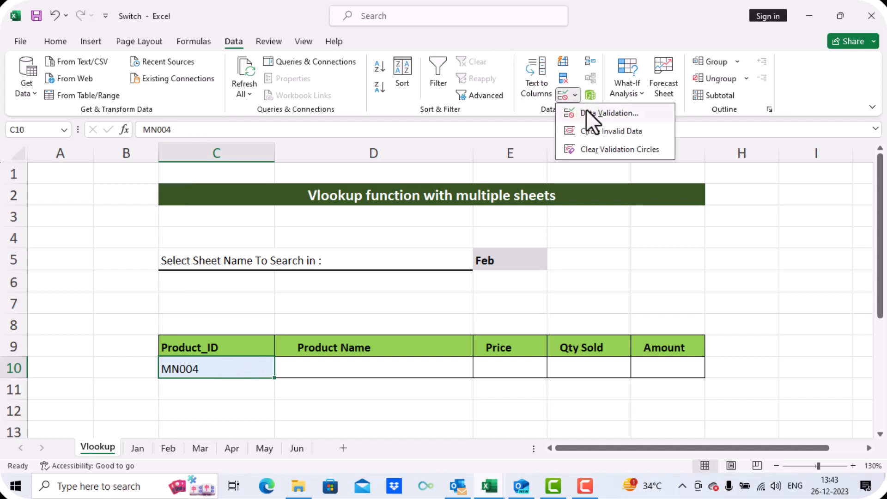
click(586, 113)
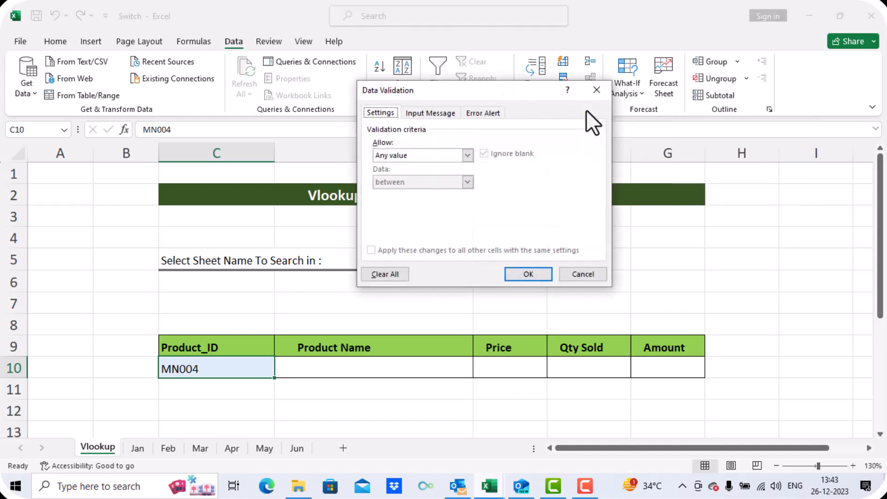
click(423, 157)
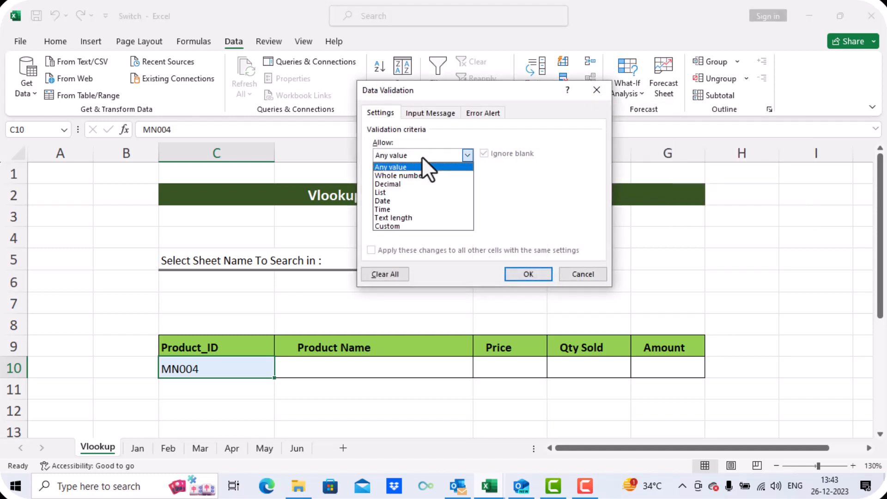
click(417, 192)
click(407, 208)
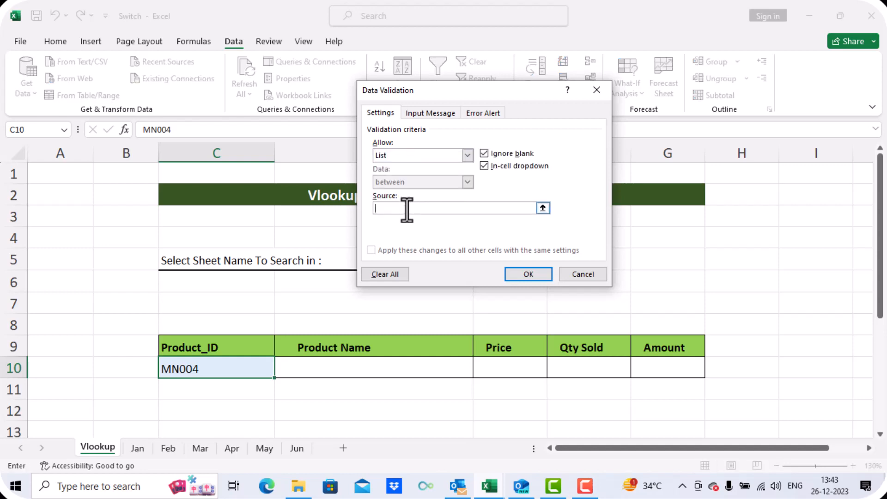
click(146, 448)
click(127, 204)
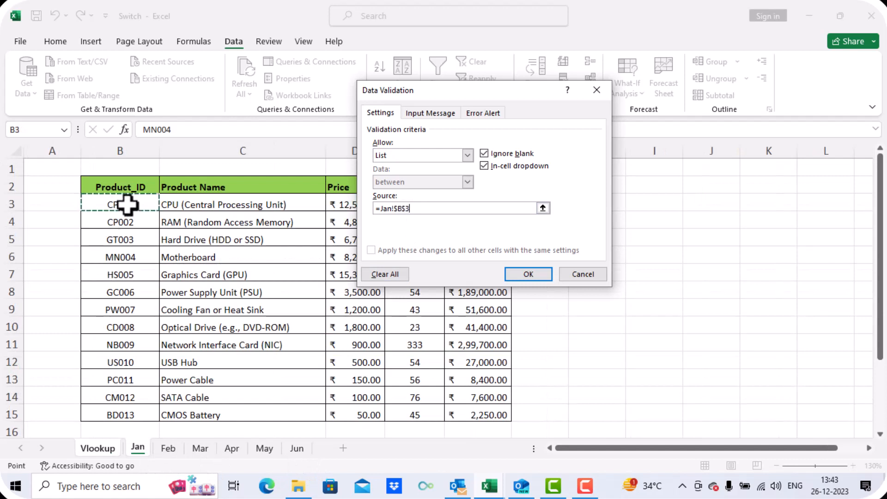
drag(127, 205, 123, 407)
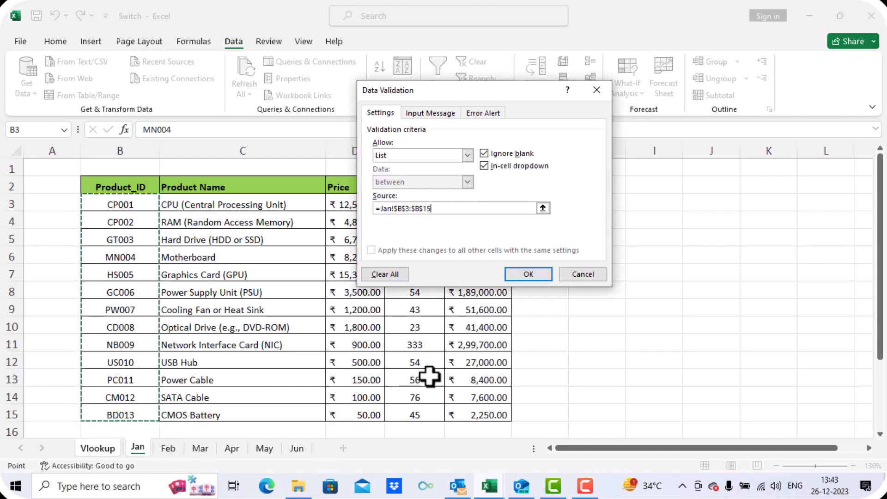
click(527, 274)
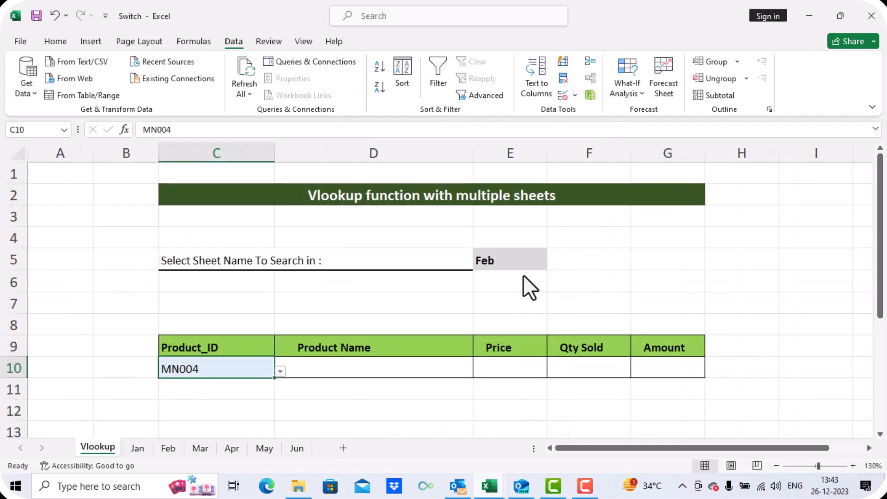
- Review the entries in the C10 Product_ID dropdown without choosing one
click(279, 373)
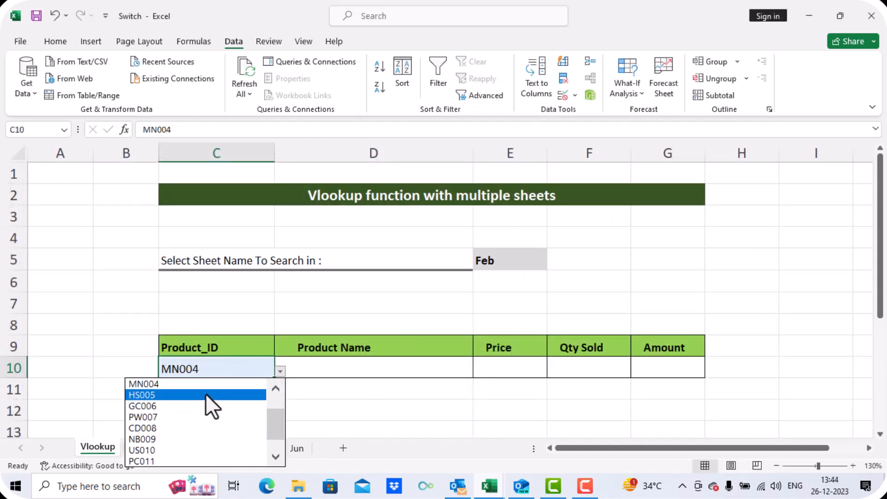
key(Escape)
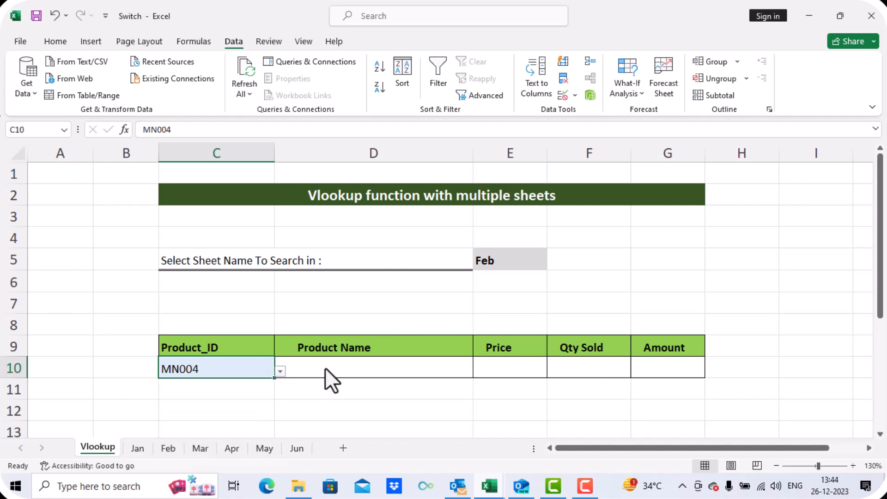
click(326, 367)
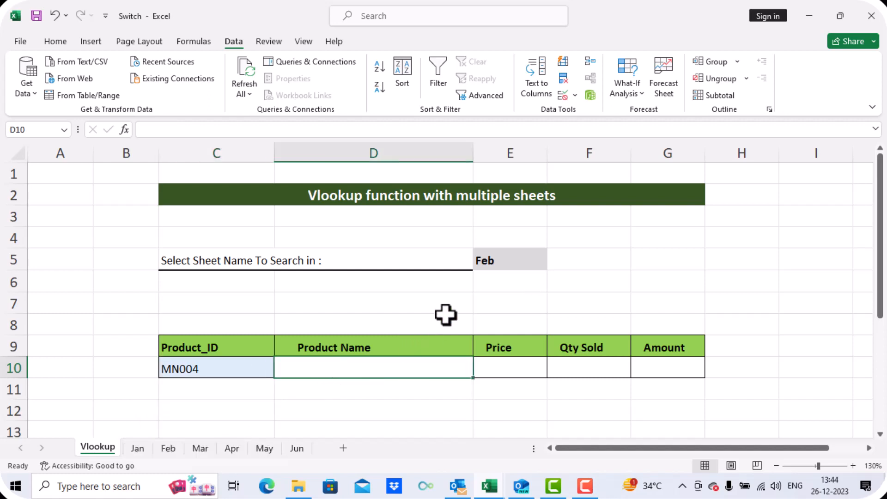
click(488, 262)
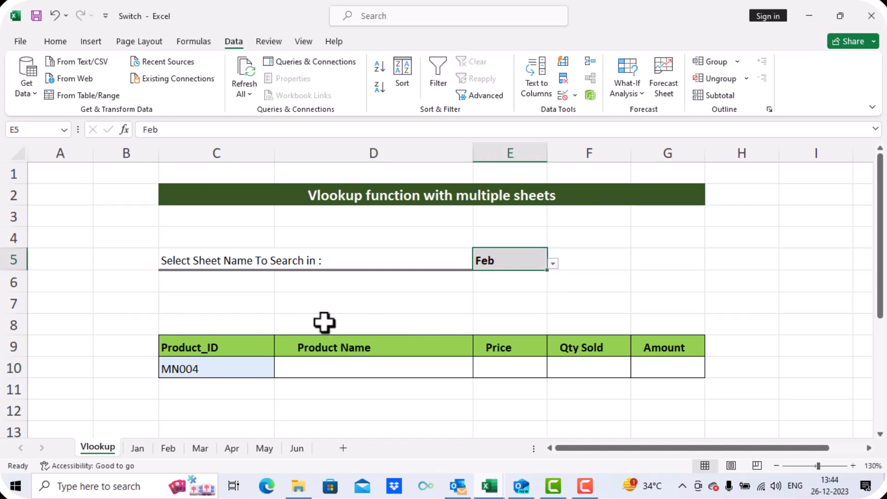
click(195, 368)
click(387, 368)
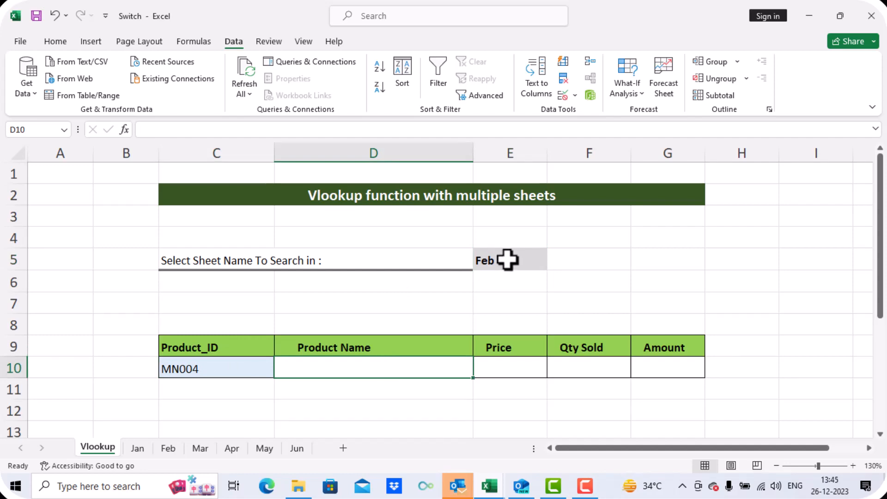
- Convert the Jan sheet's data range B2:F15 into a table with headers
click(138, 448)
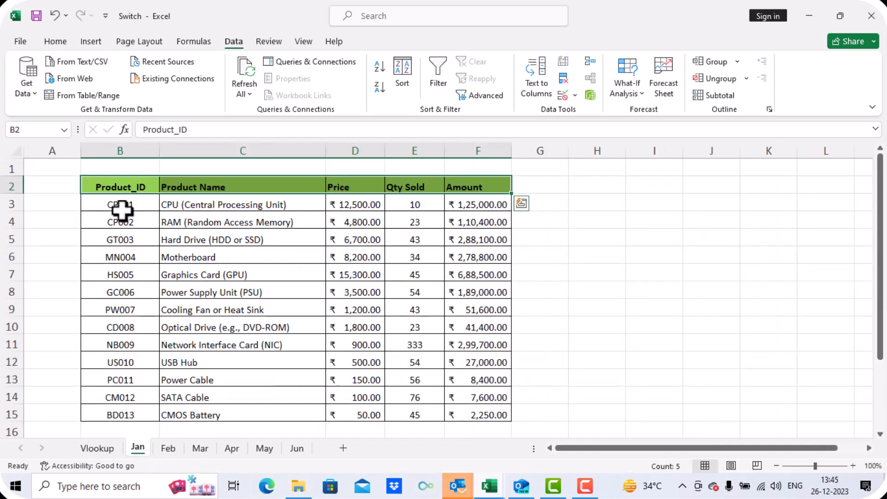
key(ctrl+shift+Down)
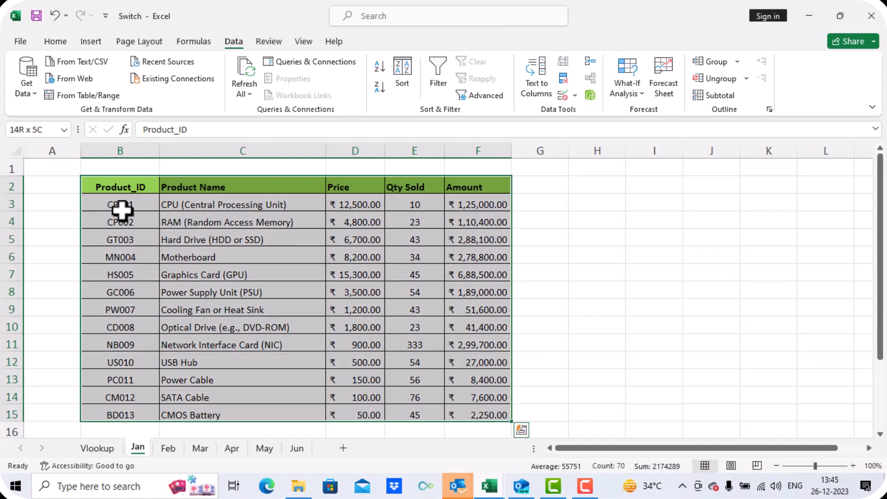
key(ctrl+t)
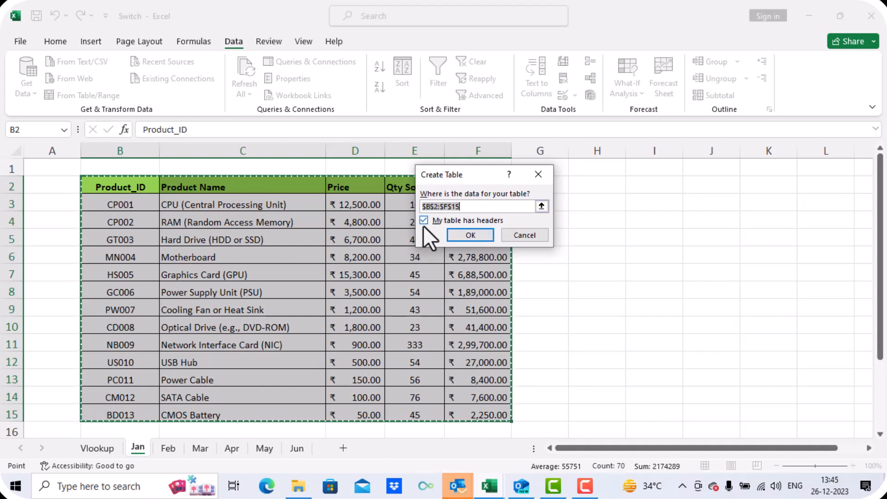
click(468, 235)
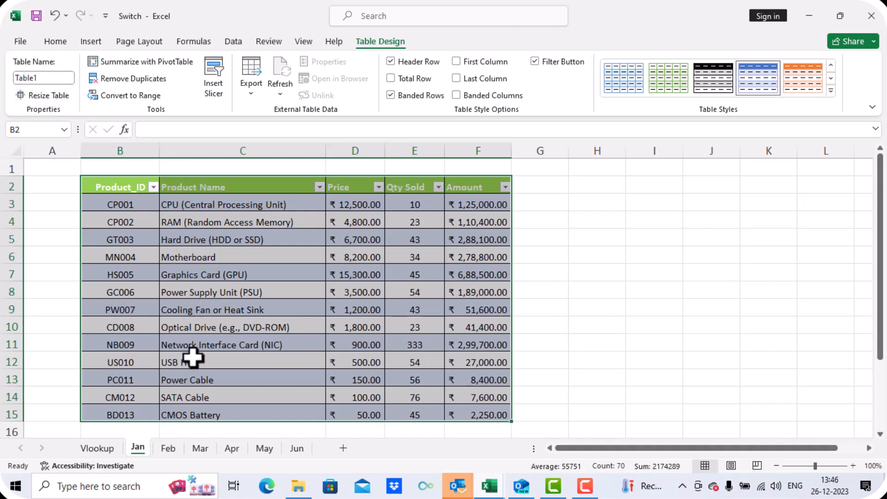
- Convert the Feb sheet's data range B2:F15 into a table with headers
click(169, 447)
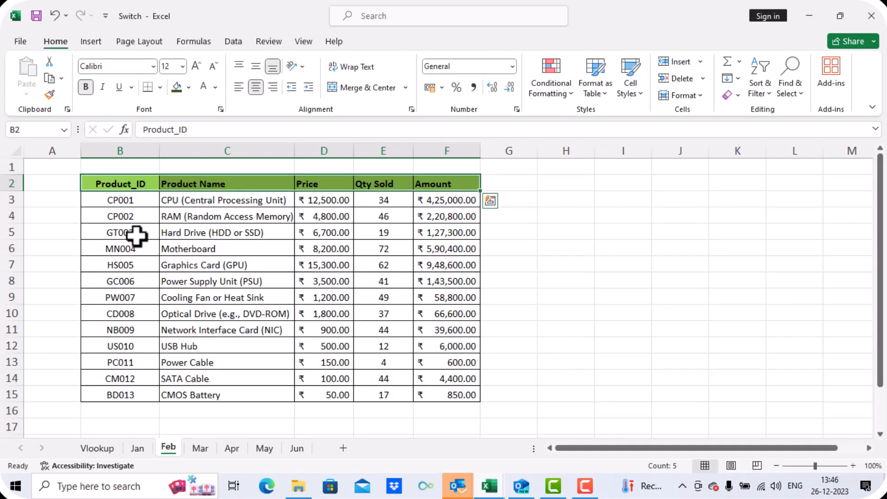
key(ctrl+shift+Down)
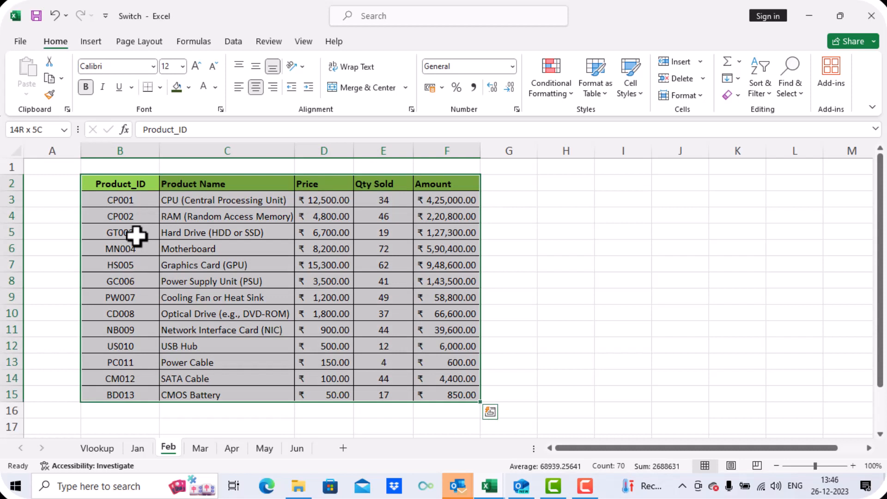
key(ctrl+t)
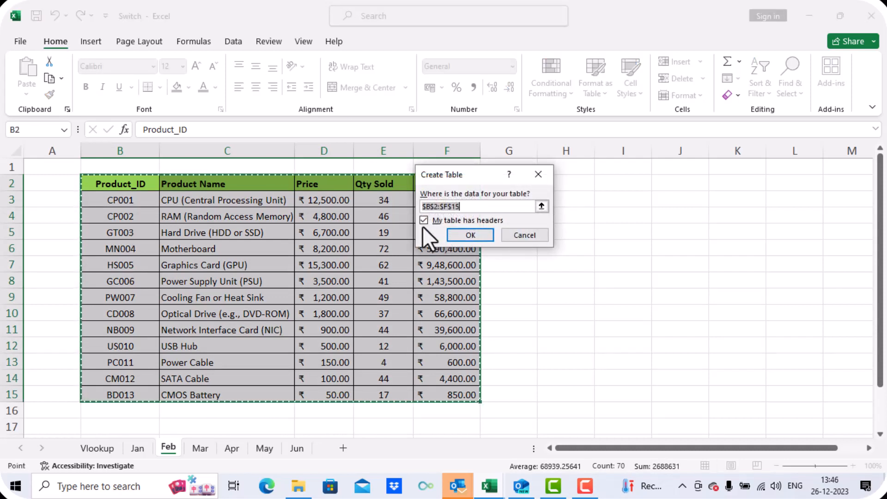
click(477, 234)
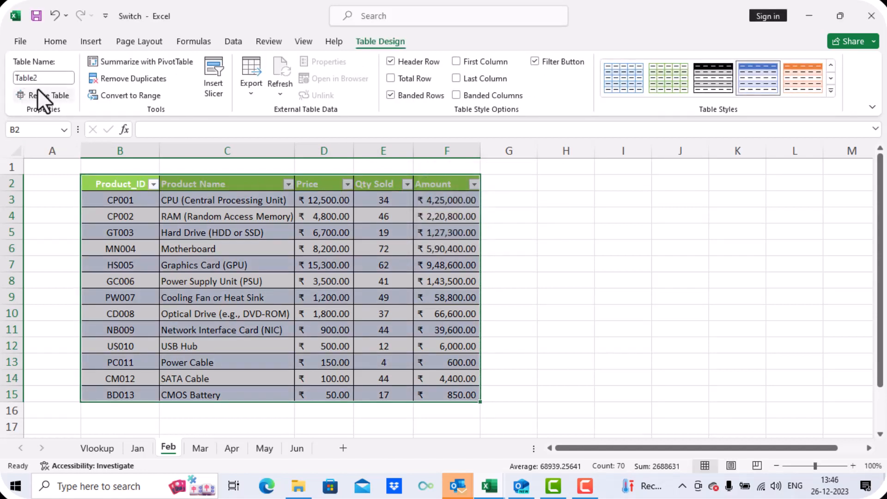
- Convert the Mar sheet's data range B2:F15 into a table with headers
click(196, 448)
key(ctrl+a)
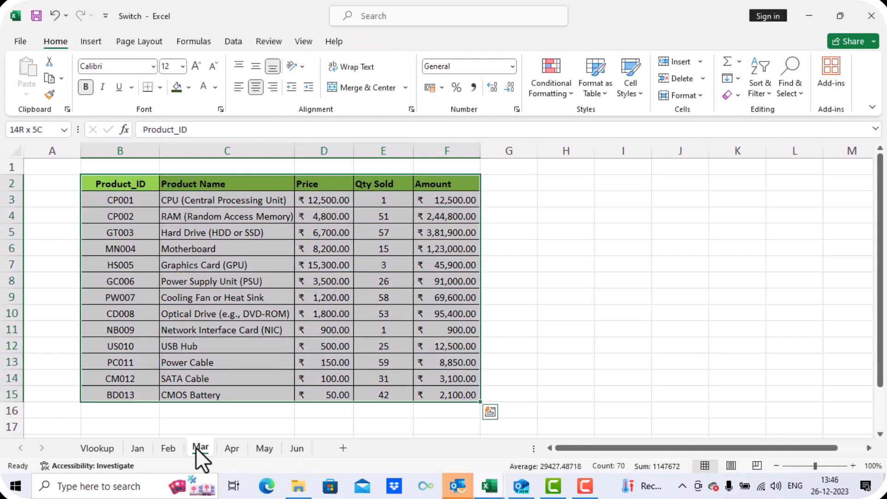
key(ctrl+t)
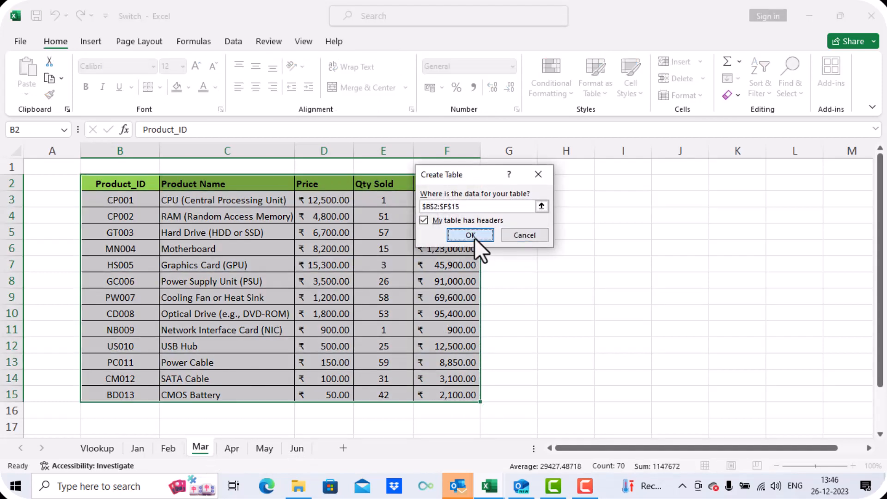
click(475, 236)
- Convert the Apr sheet's data range B2:F15 into a table with headers
click(232, 448)
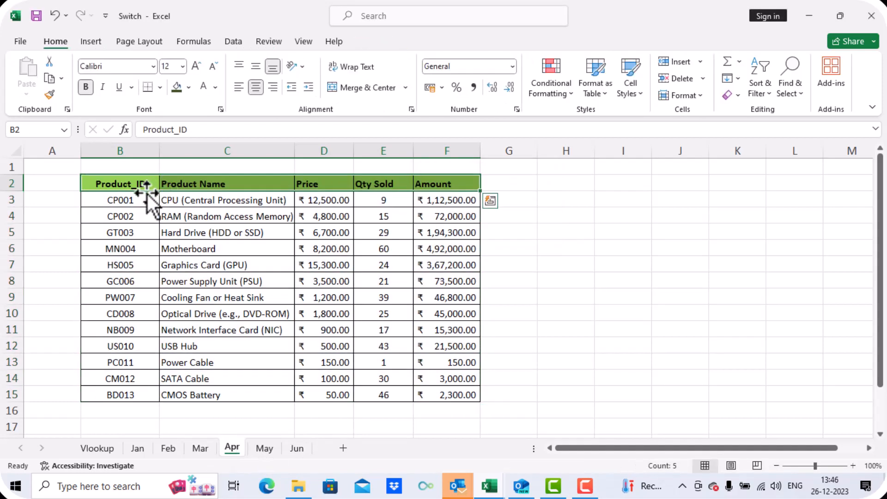
key(ctrl+a)
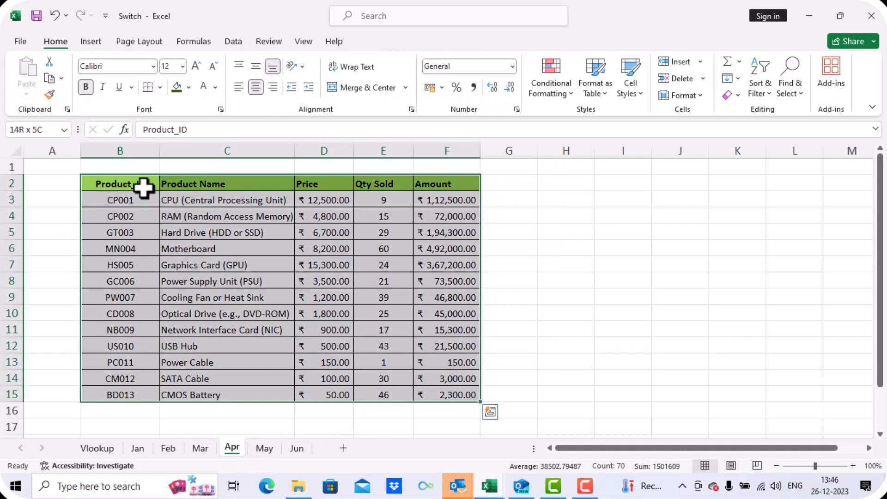
key(ctrl+t)
click(481, 236)
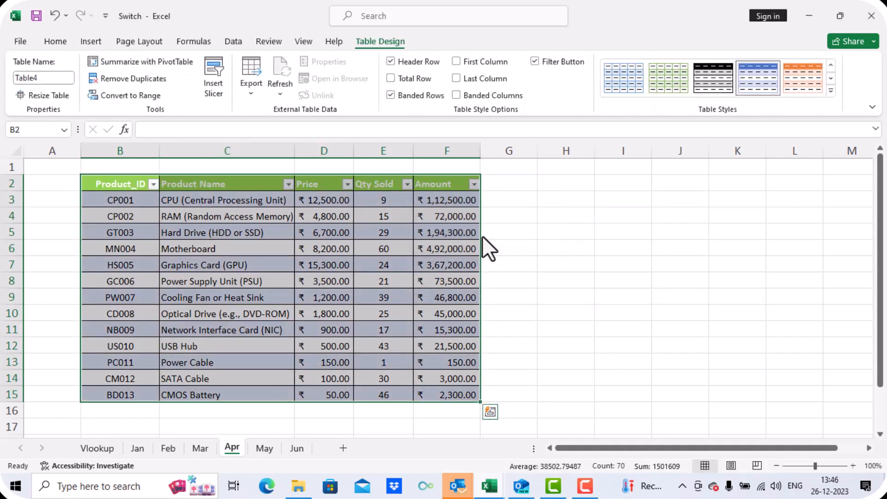
- Convert the May sheet's data range B2:F15 into a table with headers
click(264, 448)
key(ctrl+a)
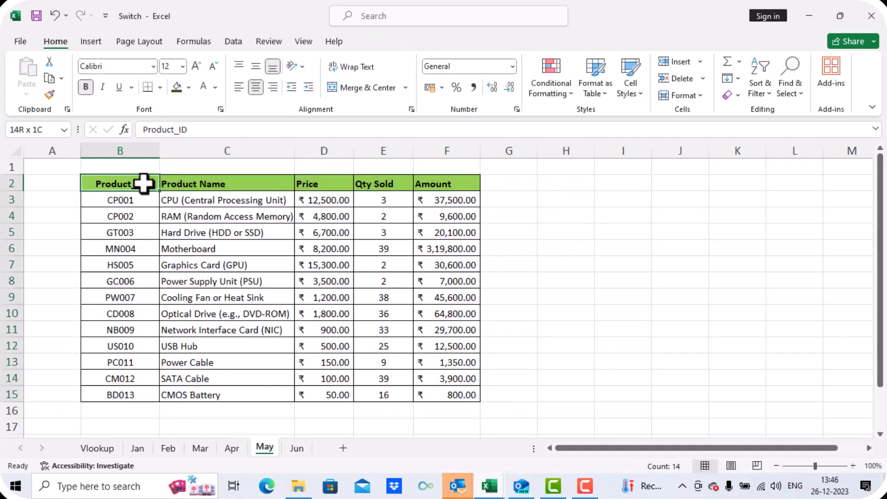
key(ctrl+t)
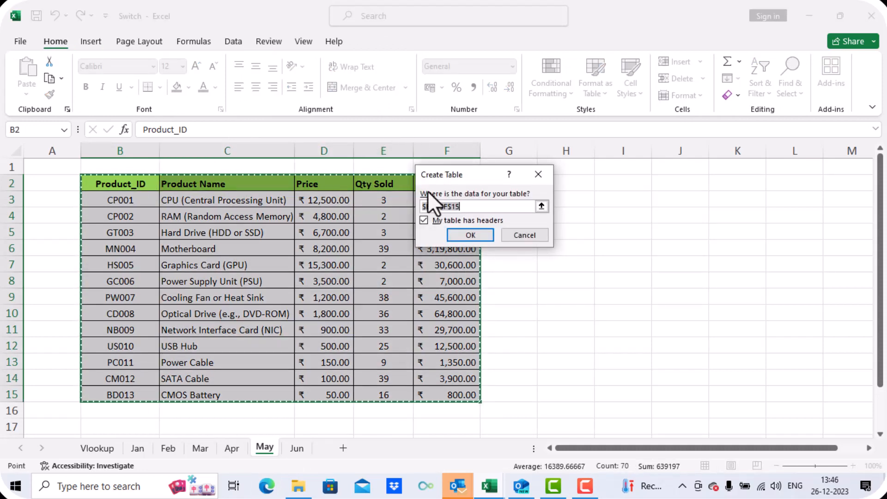
click(467, 234)
- Convert the Jun sheet's data range B2:F15 into a table with headers
click(303, 451)
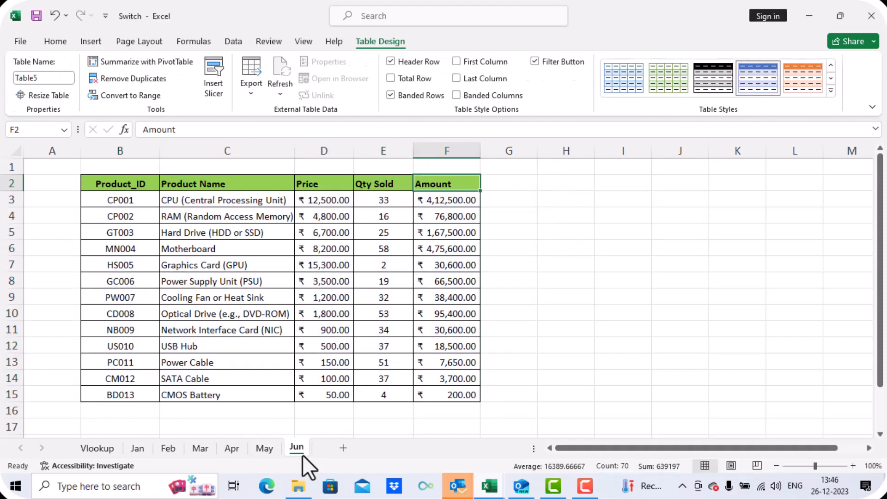
click(104, 187)
key(ctrl+shift+Down)
key(ctrl+shift+Right)
key(ctrl+t)
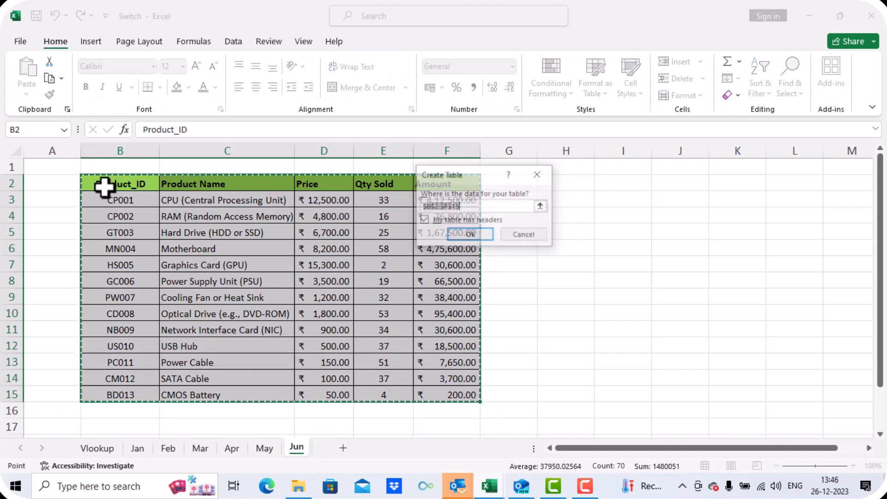
click(478, 237)
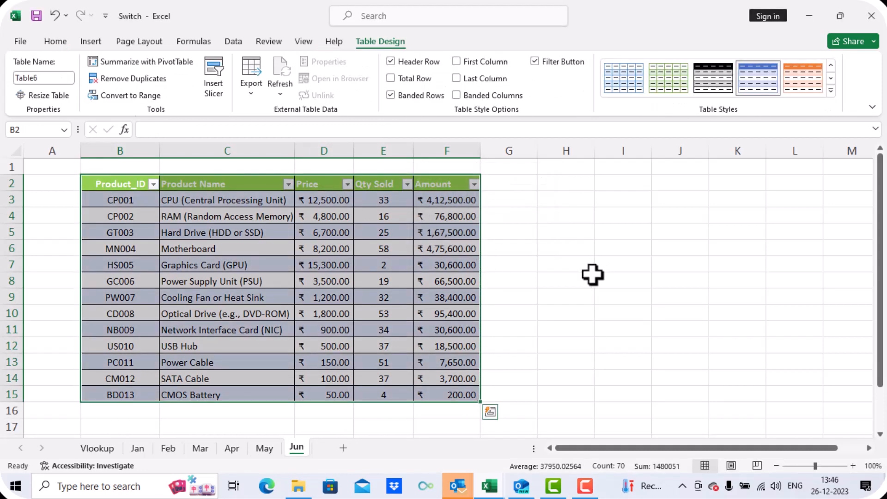
- Review the new tables on each monthly sheet, ending on the Vlookup sheet
click(574, 277)
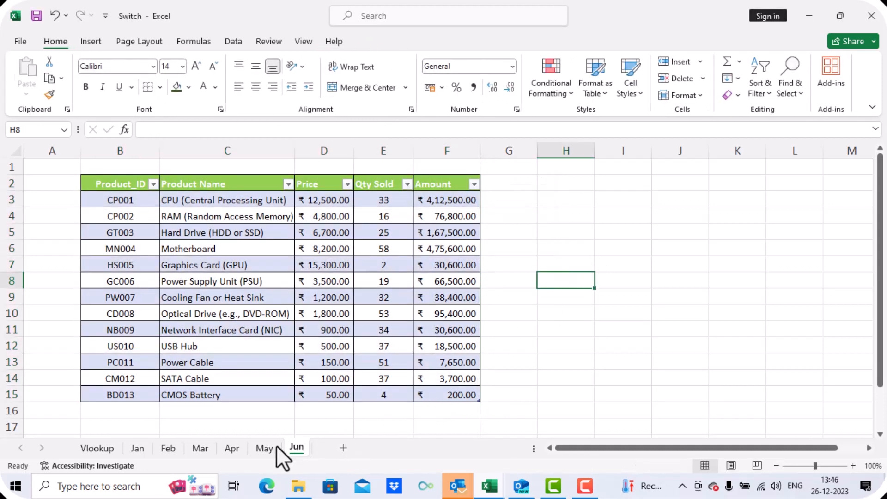
click(265, 447)
click(231, 448)
click(197, 449)
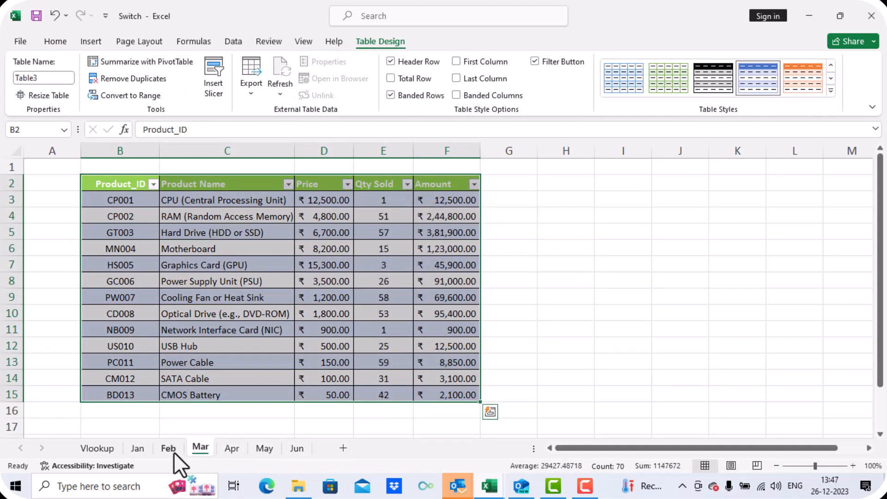
click(162, 451)
click(139, 448)
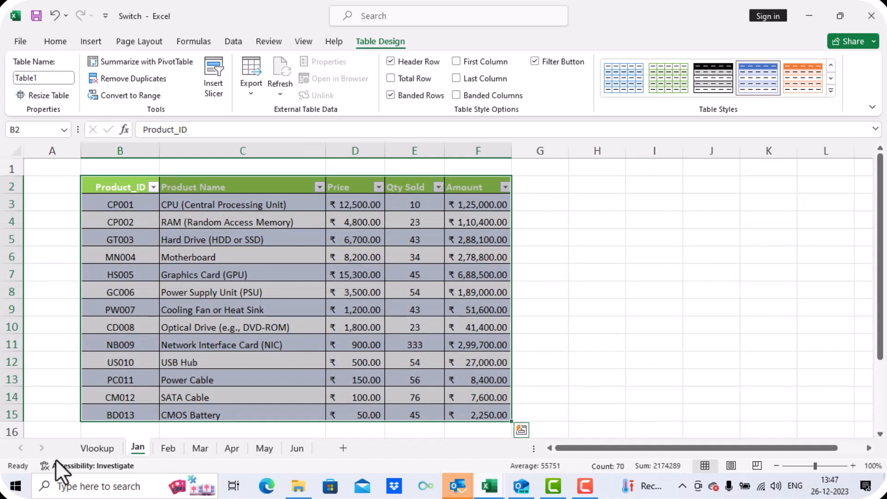
click(97, 448)
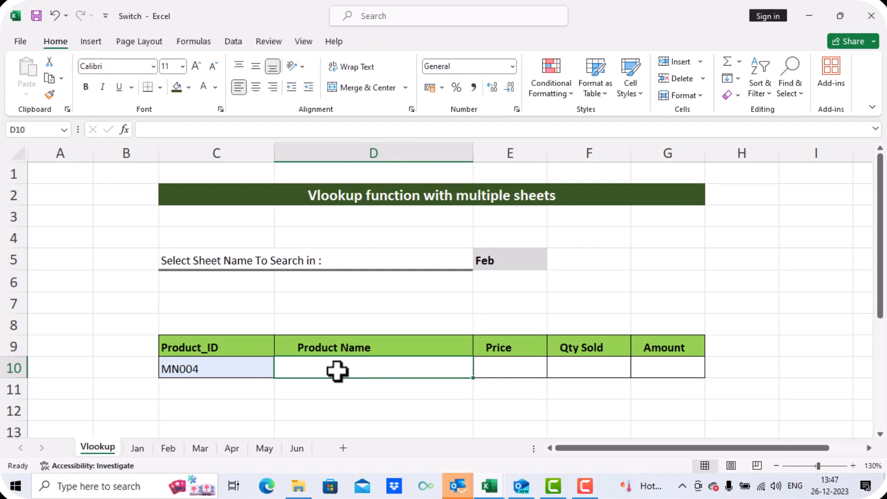
- Start a VLOOKUP formula in D10 with the absolute reference $C$10 as the lookup value
text(=vlookup)
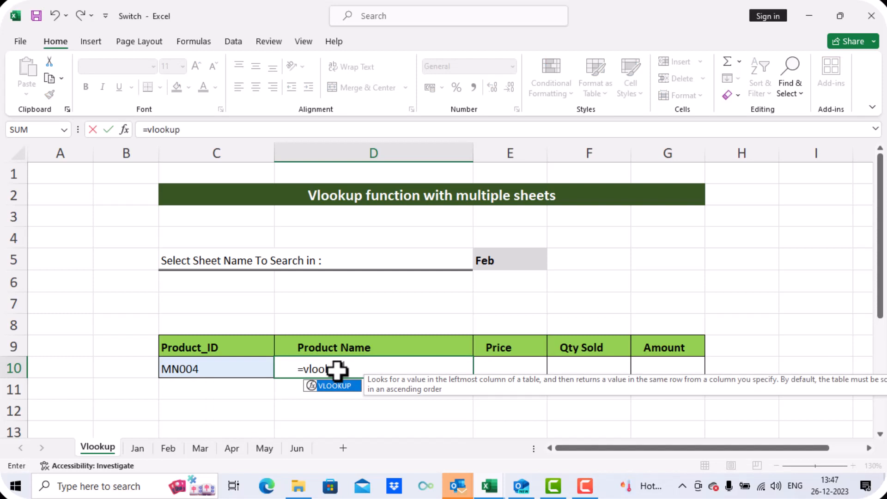
text(()
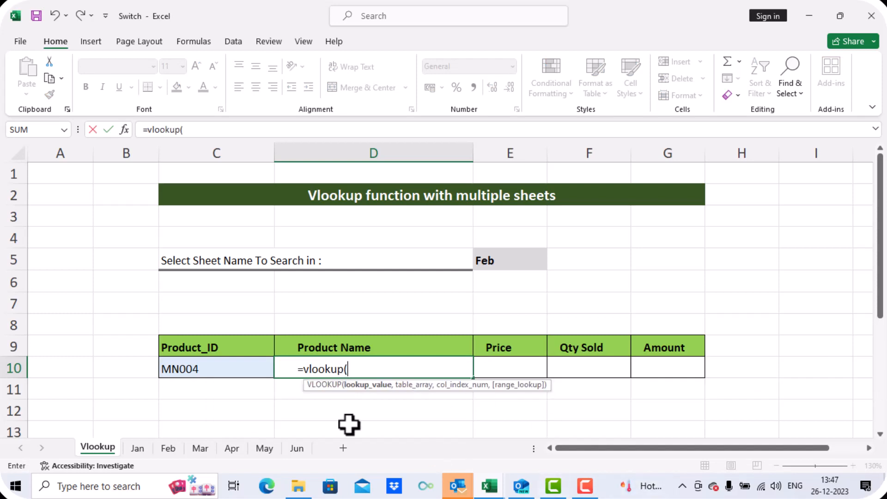
click(197, 369)
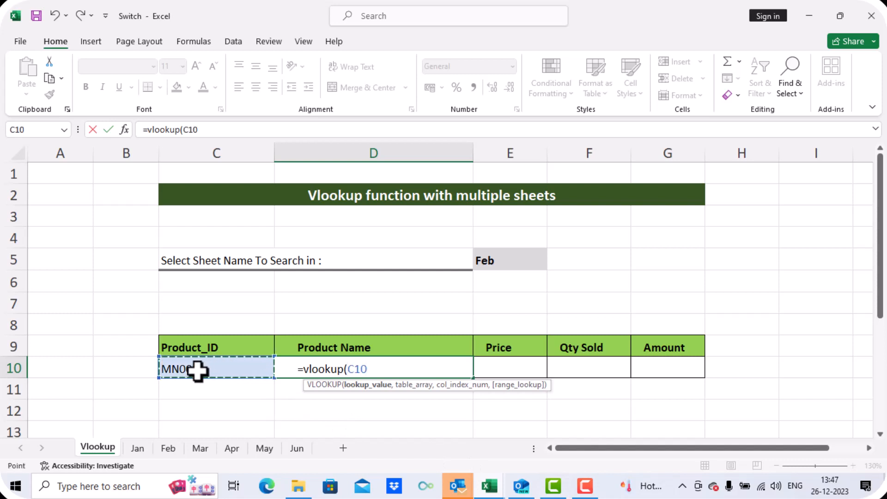
key(F4)
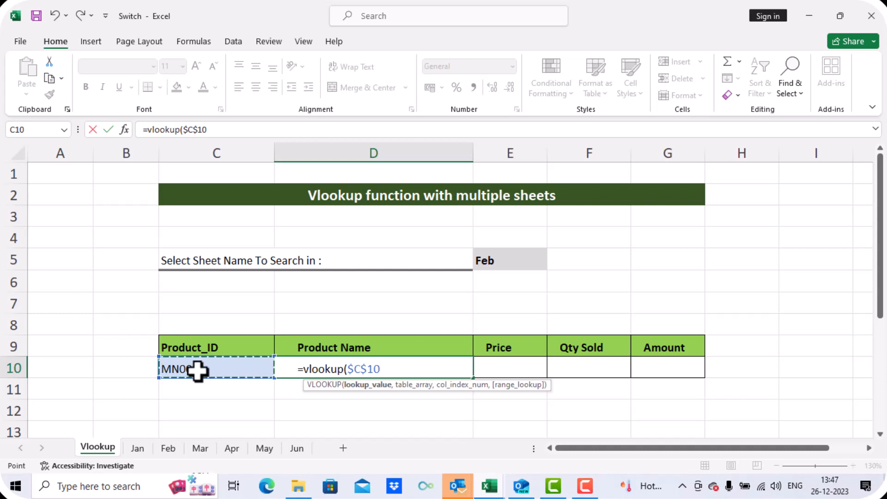
text(,)
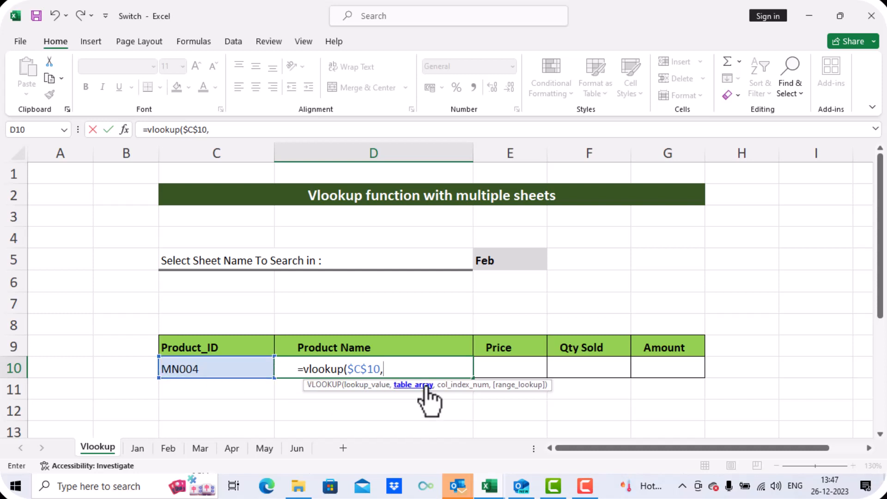
text(sw)
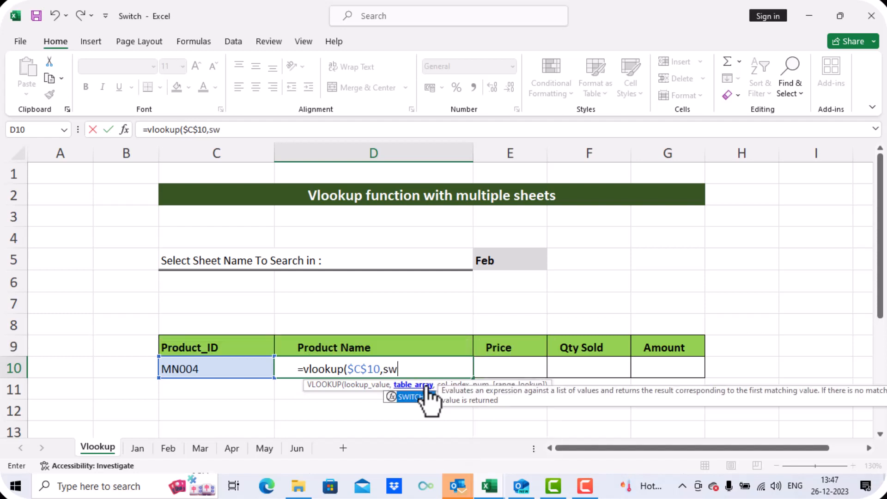
text(itch()
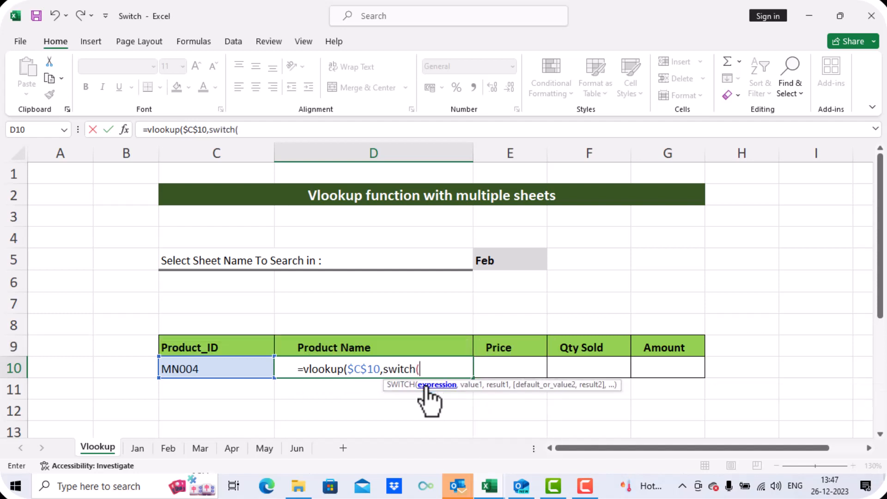
- Nest a SWITCH as the table array, using the absolute sheet-name cell $E$5 as its expression
click(499, 264)
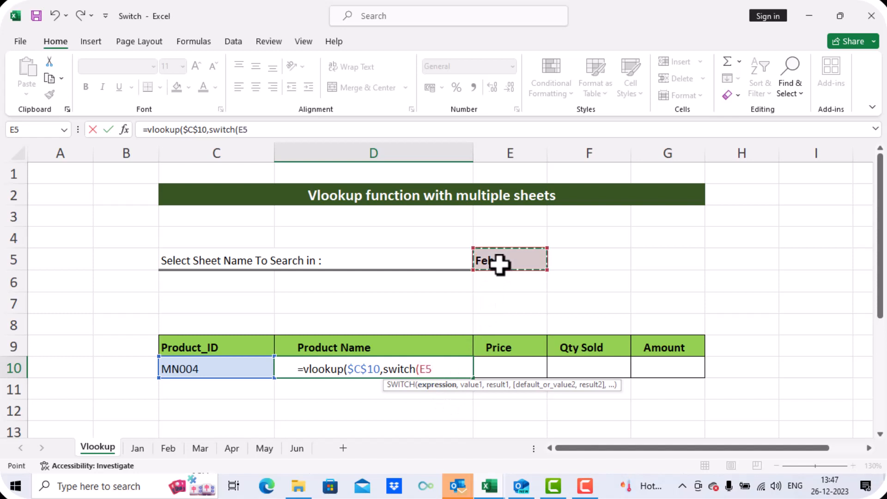
key(F4)
text(,)
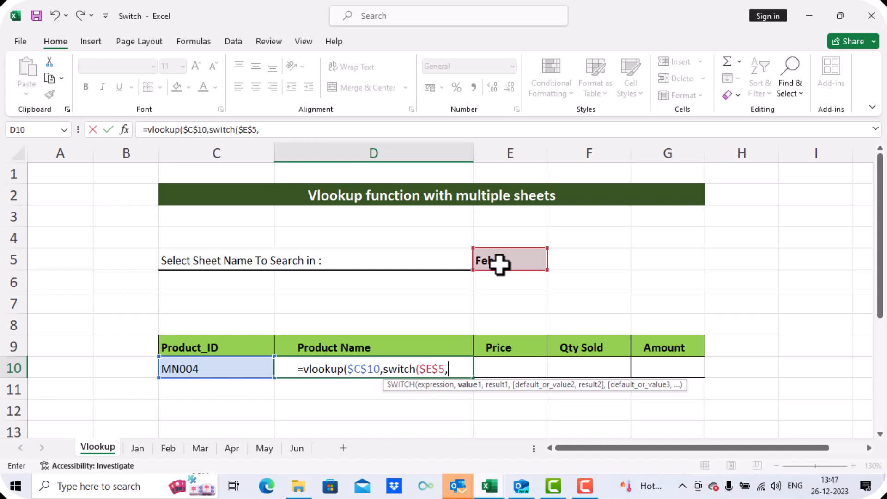
- Add the SWITCH pair that maps "jan" to Table1
text("jan",)
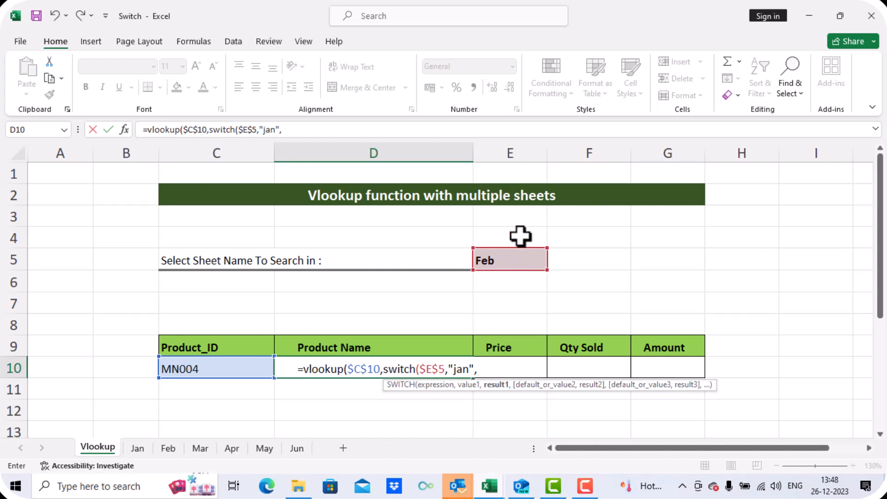
text(ta)
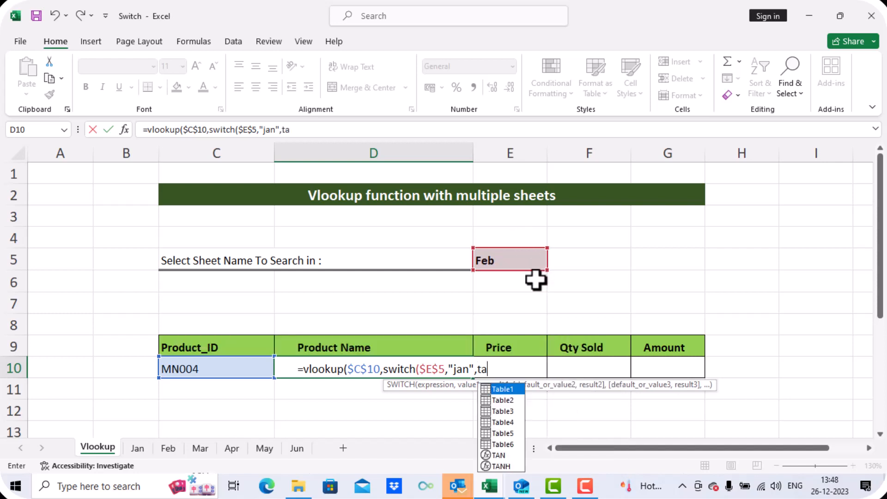
click(507, 392)
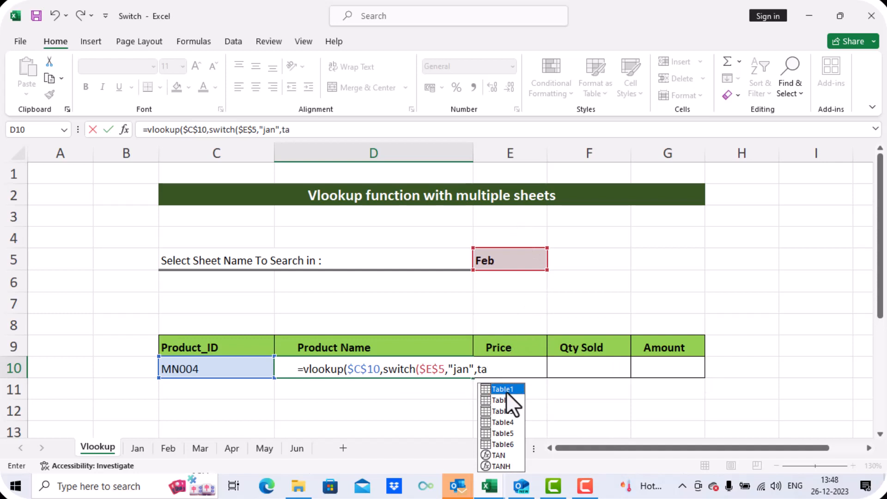
double_click(508, 390)
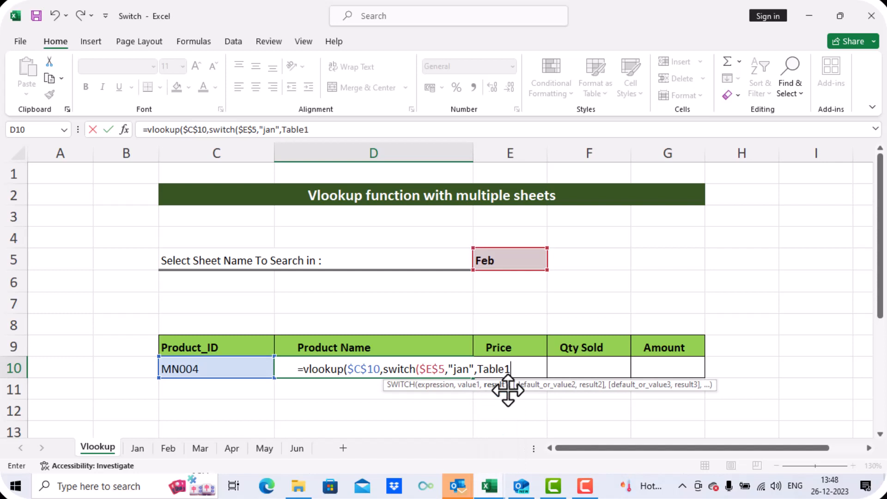
text(,)
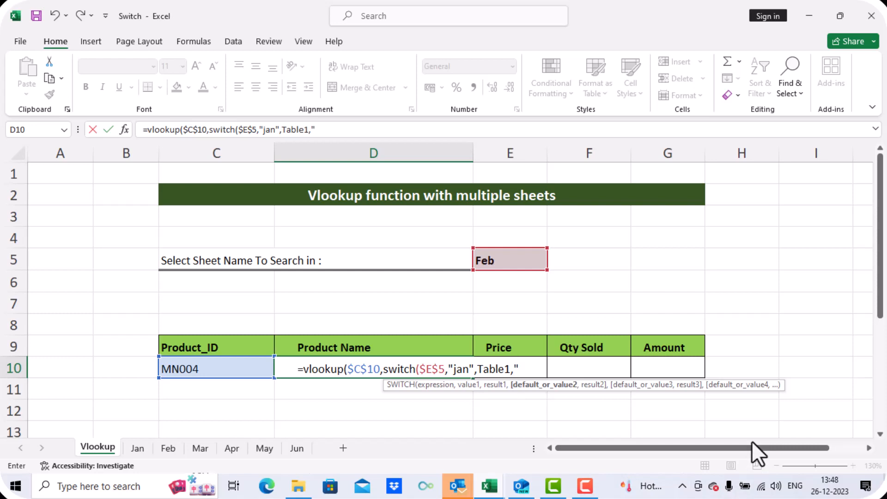
- Add SWITCH pairs mapping "Feb" to Table2 and "Mar" to Table3
text("Feb",ta)
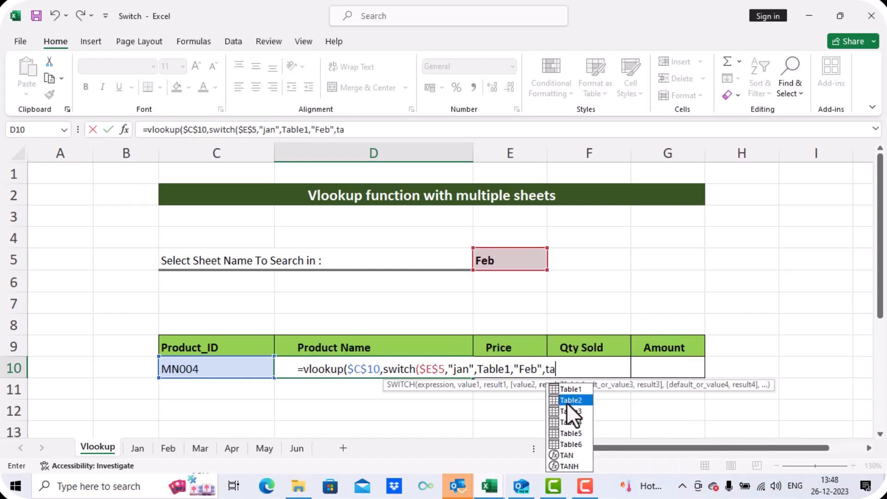
double_click(568, 401)
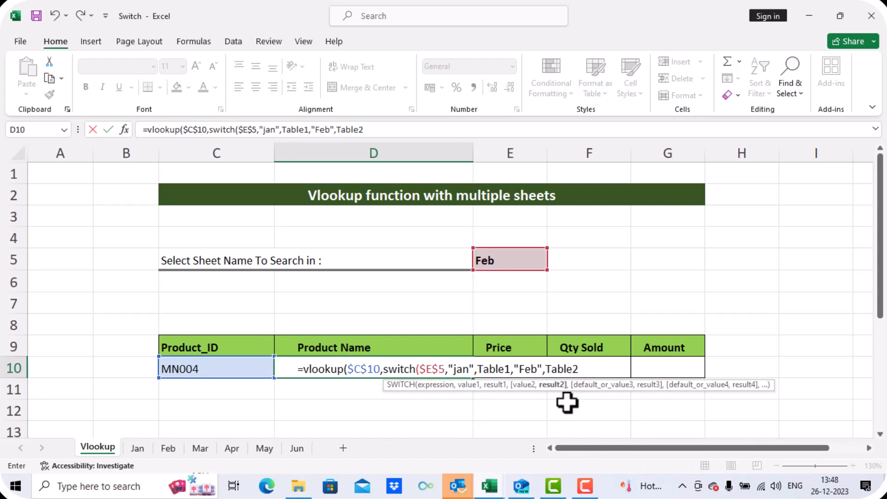
text(,")
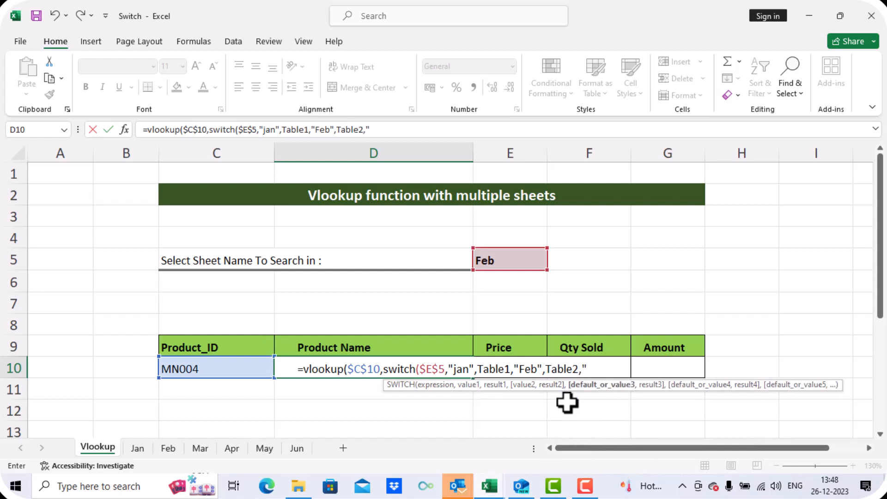
text(Mar",t)
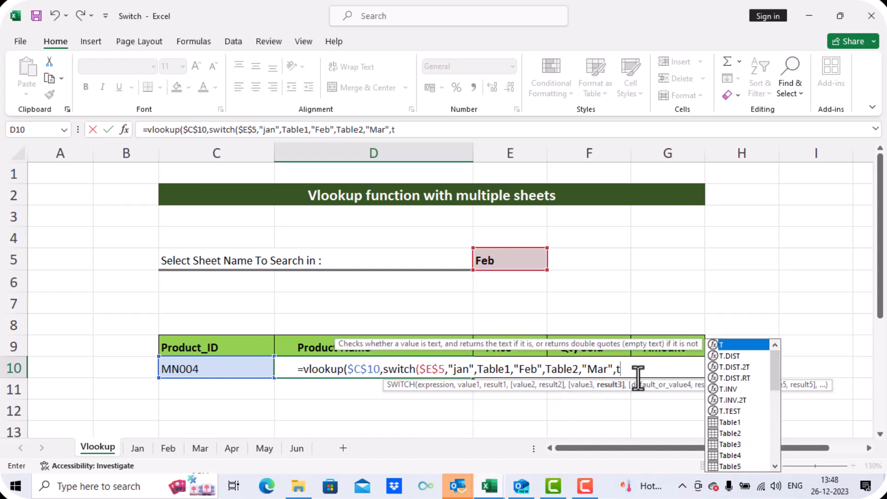
double_click(737, 444)
text(,)
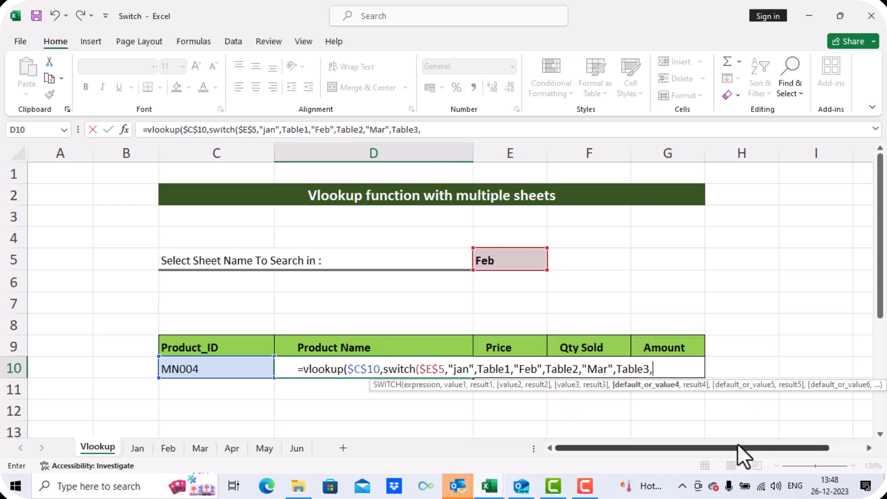
text("Apr",)
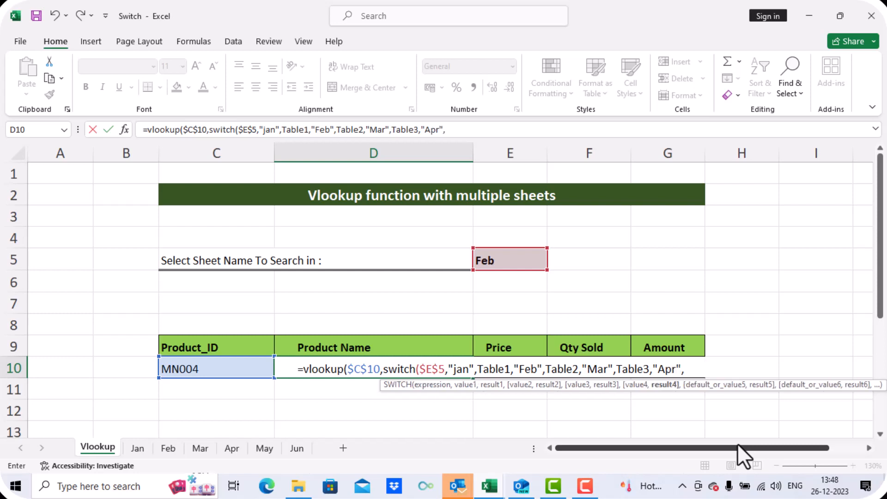
- Add the SWITCH pair mapping "Apr" to Table4
text(t)
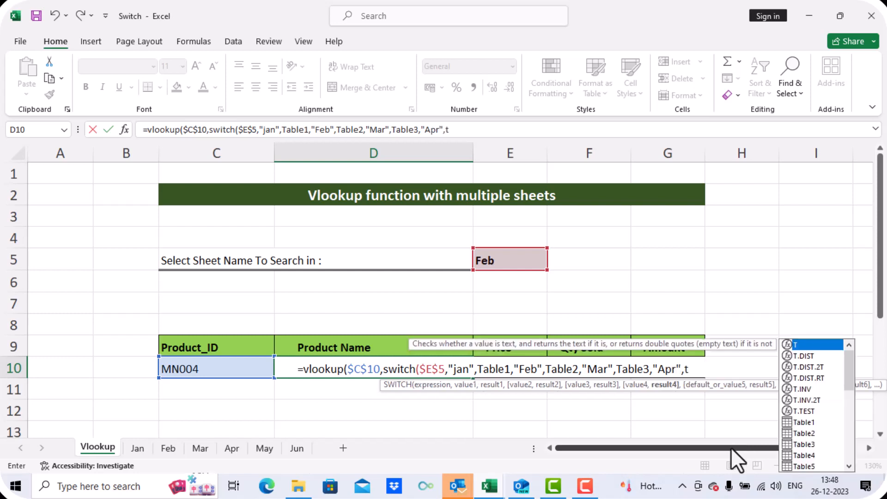
double_click(802, 456)
text(,)
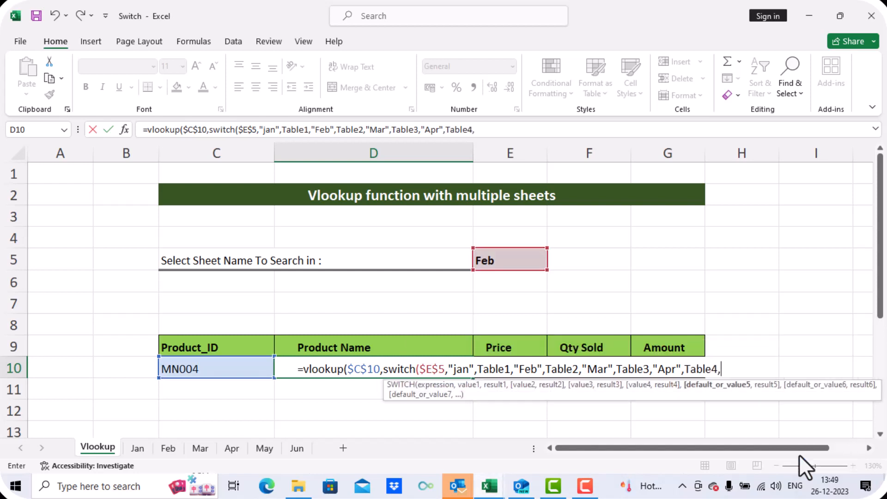
text("May",tab)
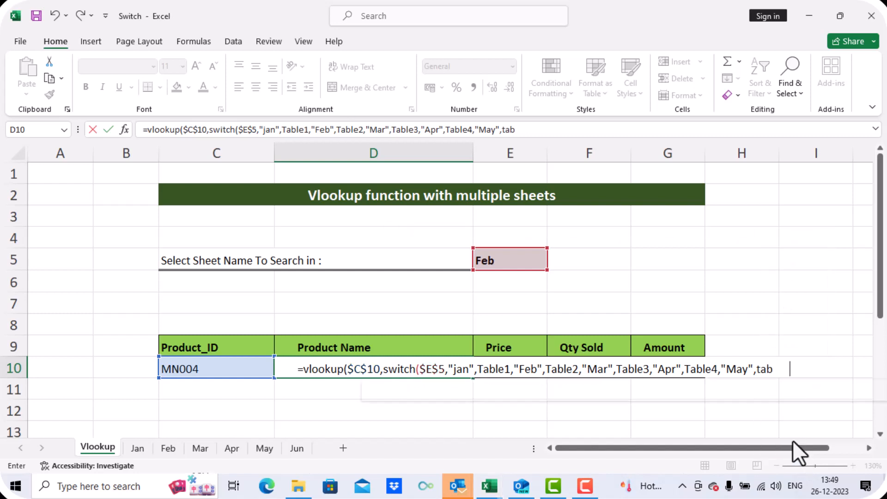
text(le5,")
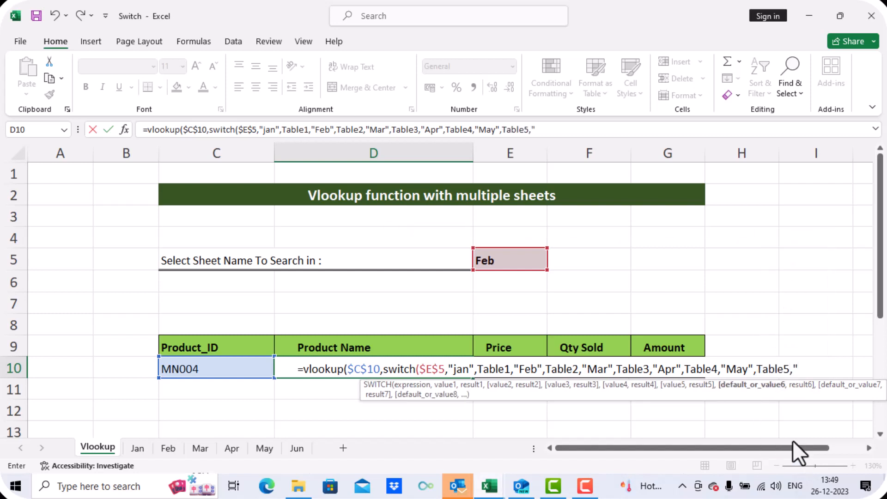
text(Jun",Ta)
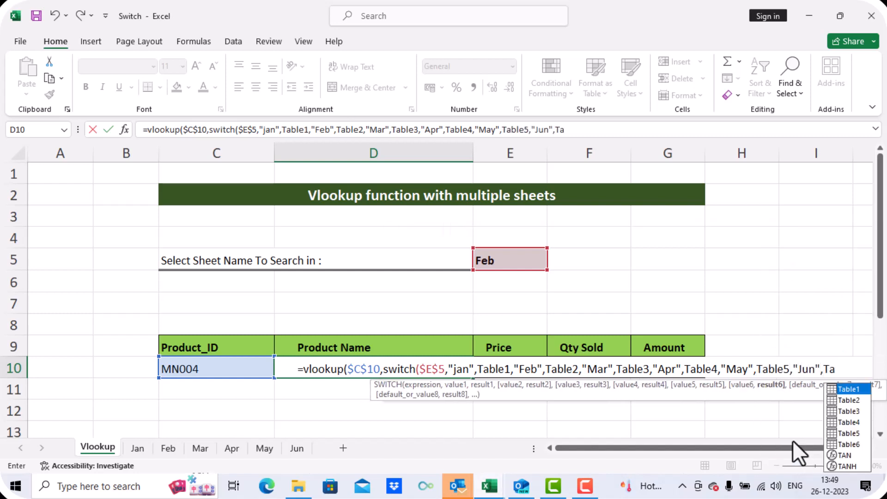
text(b)
- Add SWITCH pairs mapping "May" to Table5 and "Jun" to Table6
double_click(839, 451)
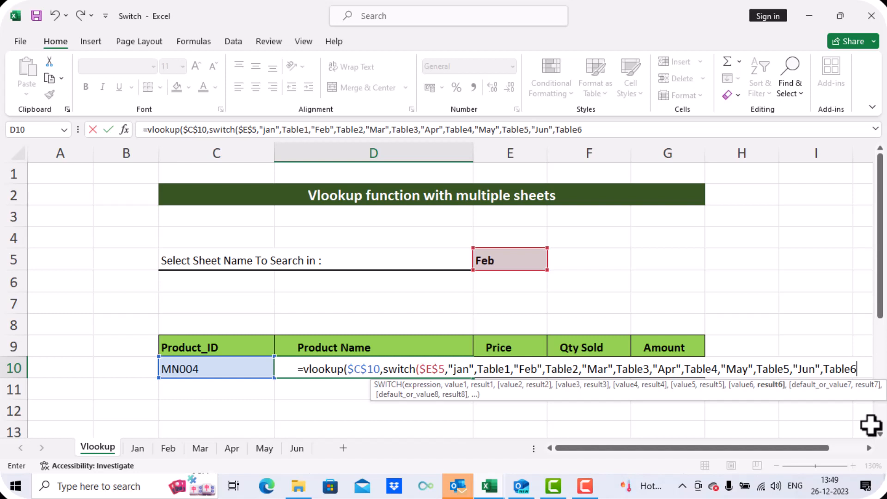
- Close the SWITCH and complete the VLOOKUP with column index 2 and exact match 0, then enter the formula
text())
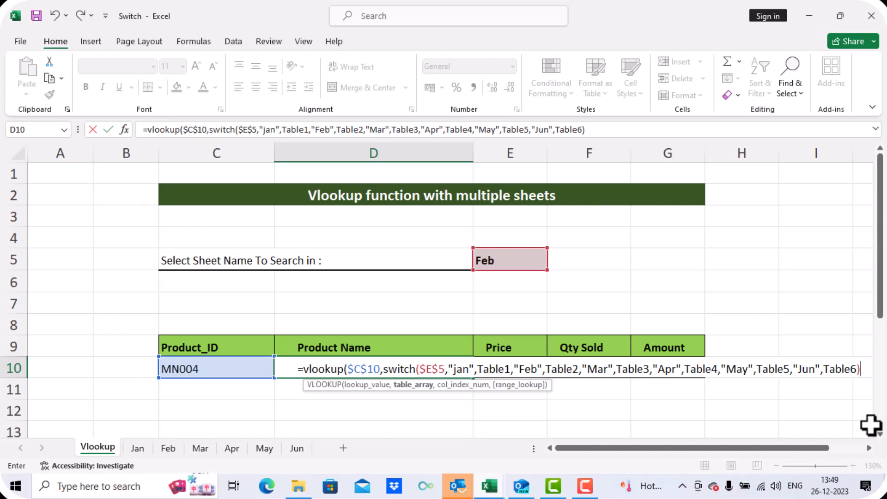
text(,)
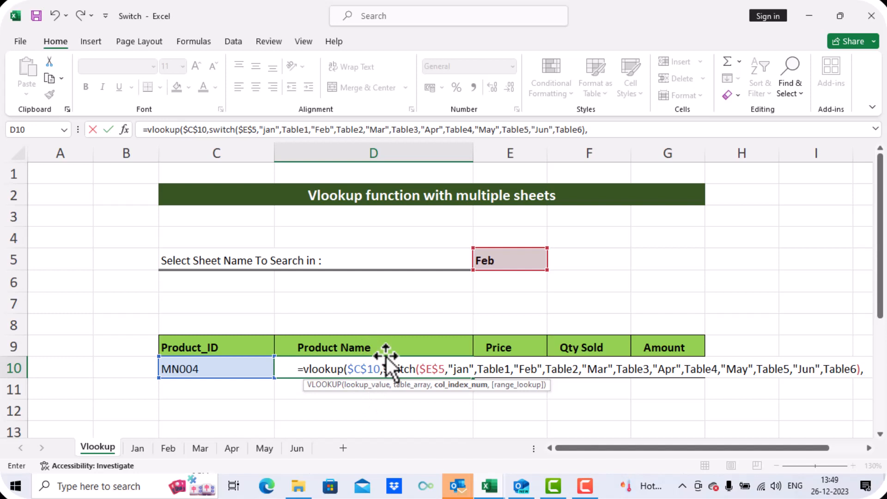
text(2,)
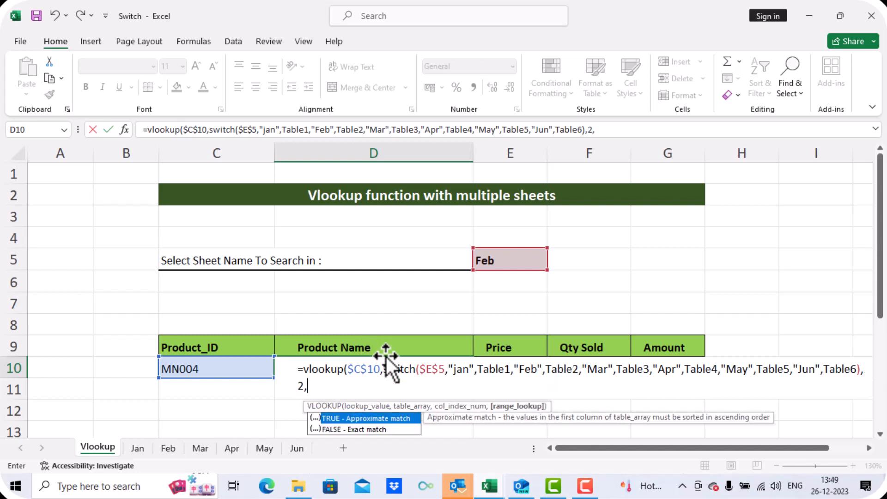
text(0))
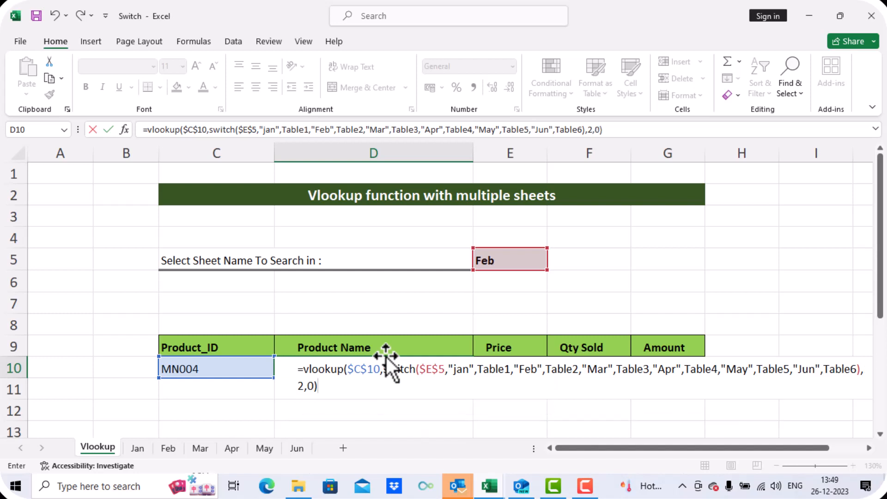
key(Return)
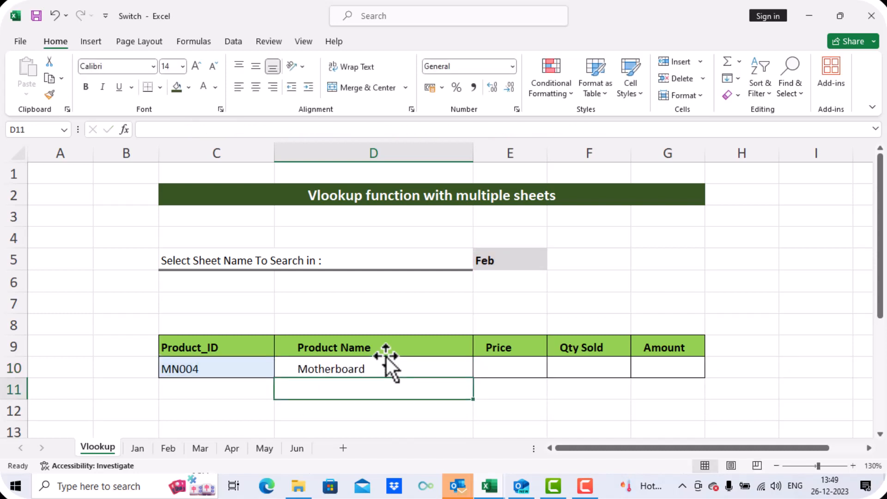
- Compare the Product Name result with the MN004 row in the Feb sheet's table
click(503, 264)
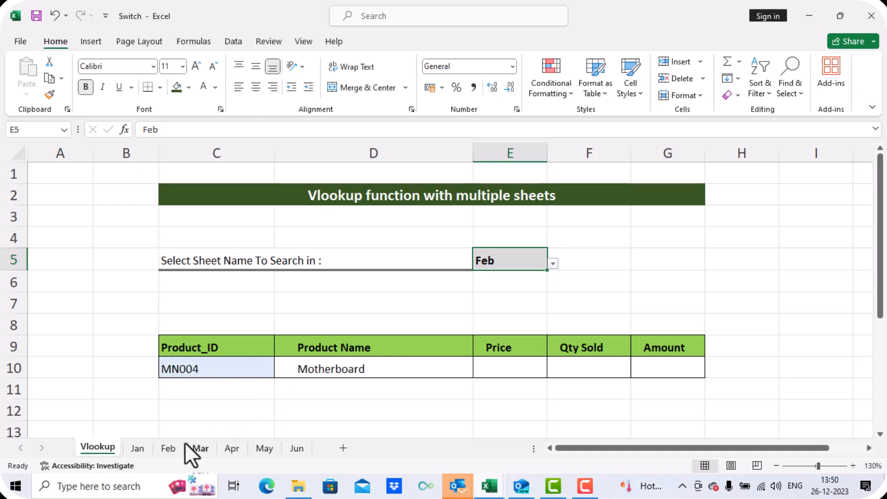
click(170, 448)
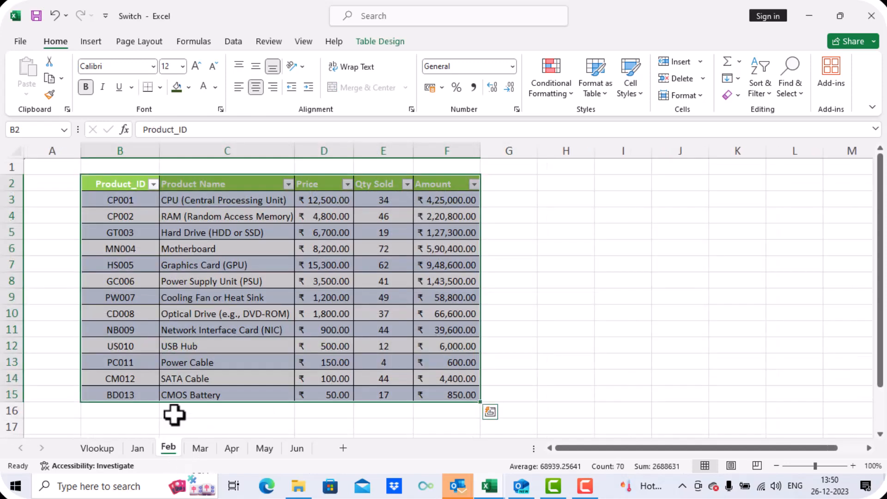
click(206, 250)
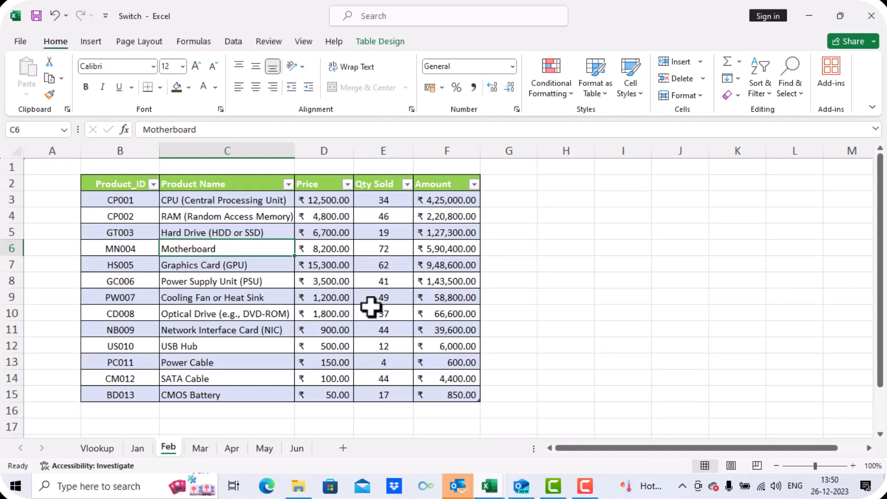
click(112, 450)
- Copy the Product Name formula across to the Price, Qty Sold and Amount cells
click(416, 374)
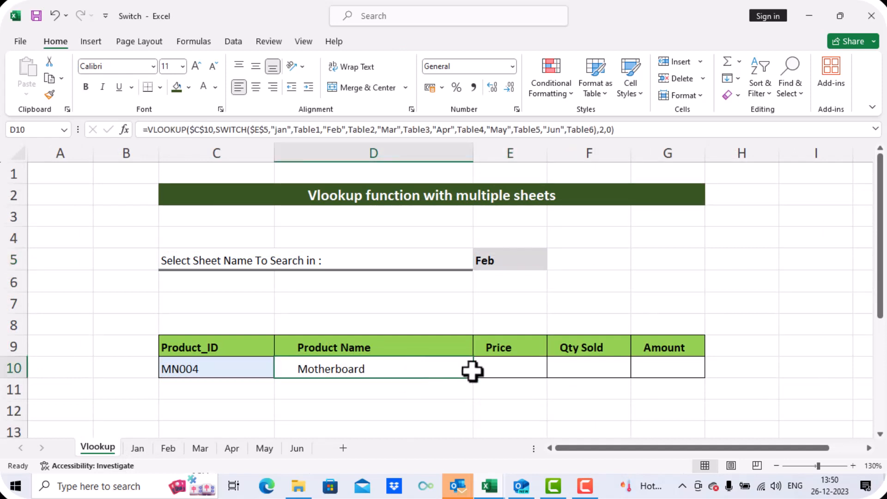
drag(474, 380, 677, 375)
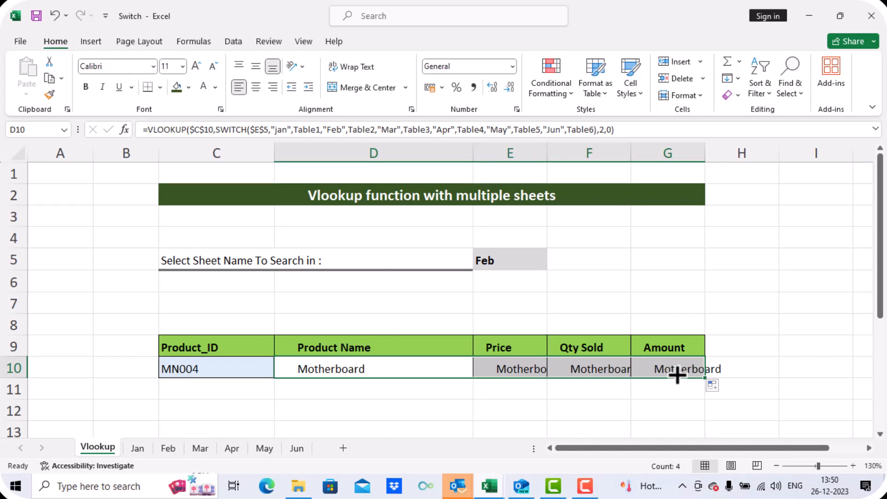
- Change the Price formula's column index to 3
click(524, 369)
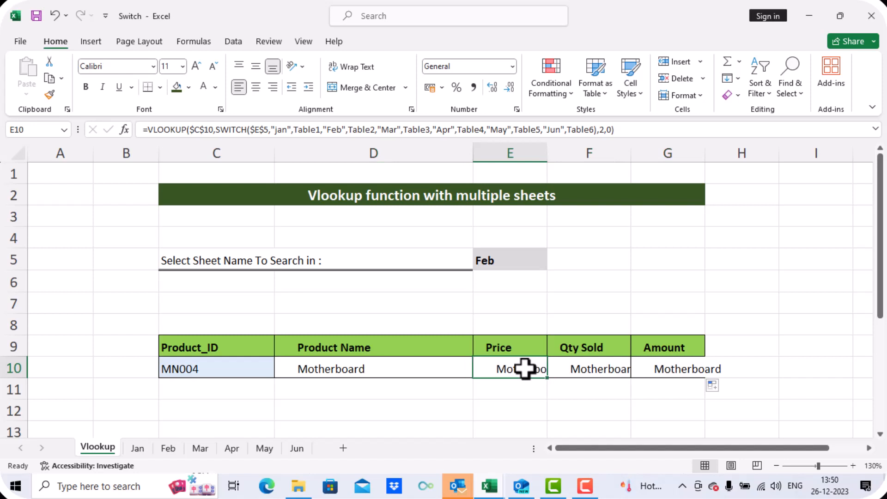
double_click(524, 369)
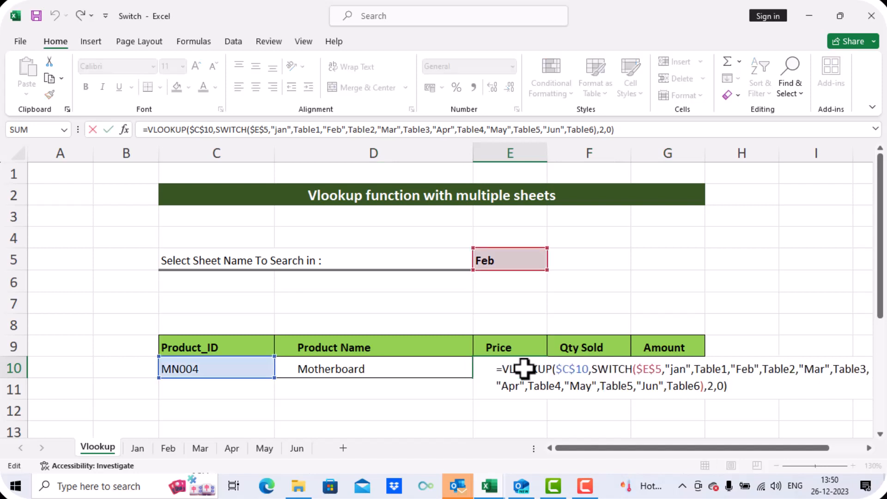
click(602, 130)
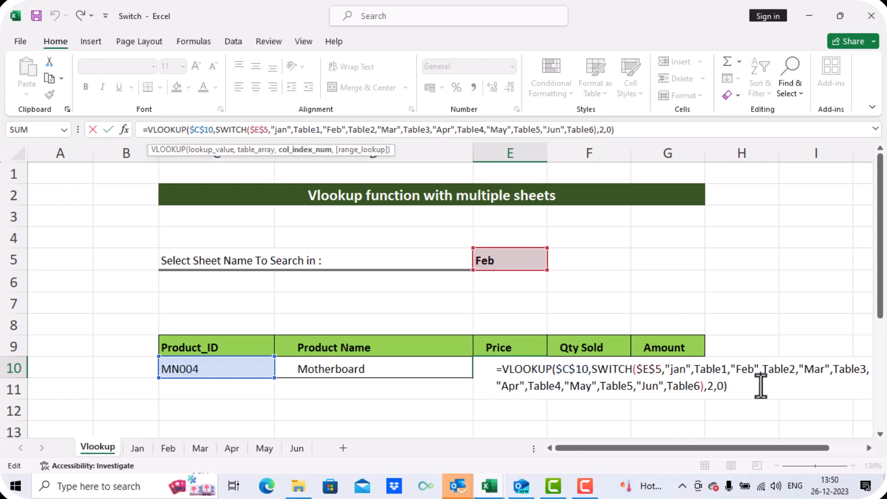
key(BackSpace)
text(3)
key(Return)
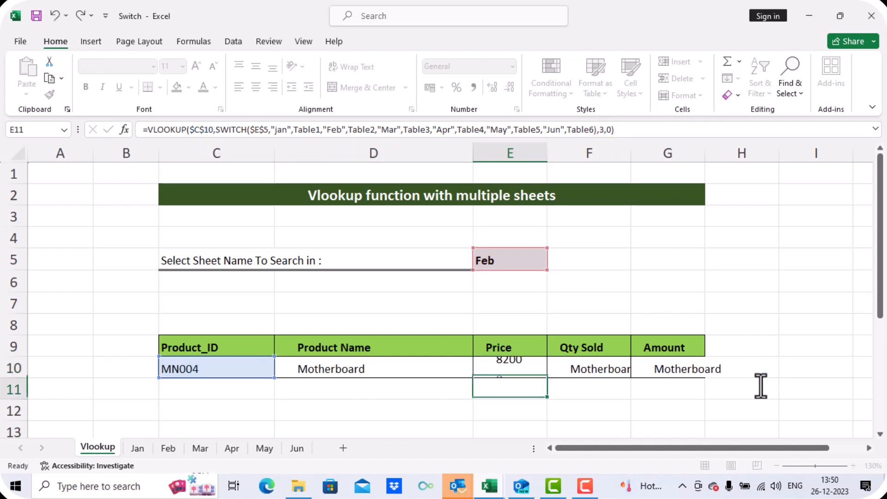
- Change the Qty Sold formula's column index to 4
click(606, 368)
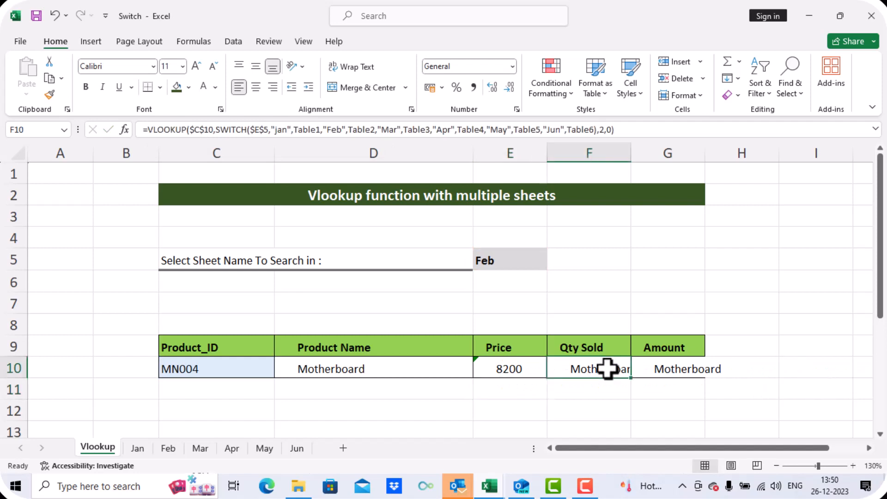
click(603, 130)
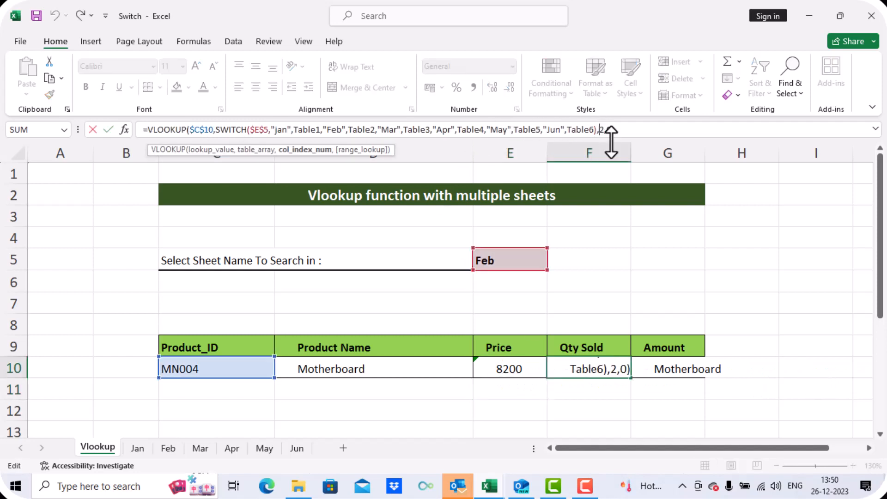
text(4)
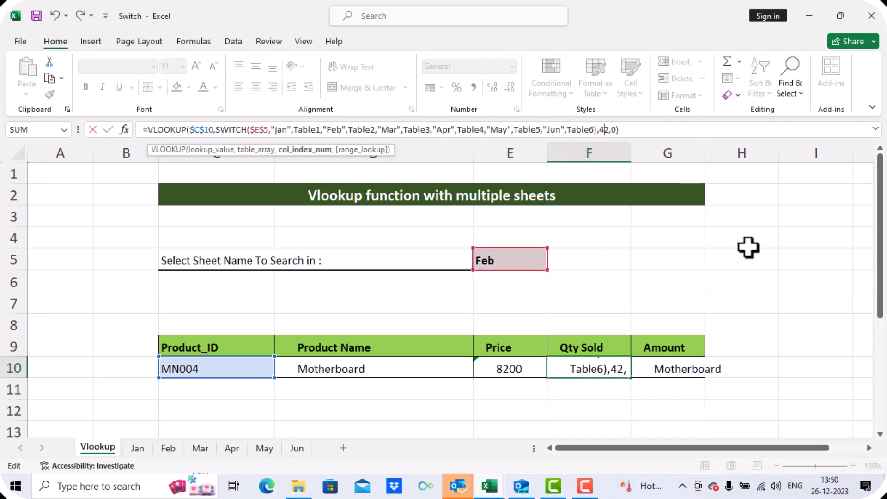
key(Delete)
key(Return)
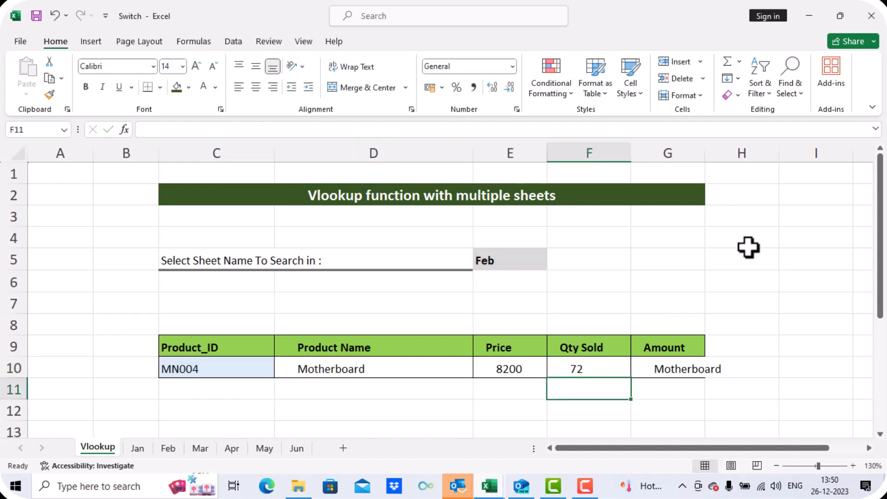
- Change the Amount formula's column index to 5
click(677, 367)
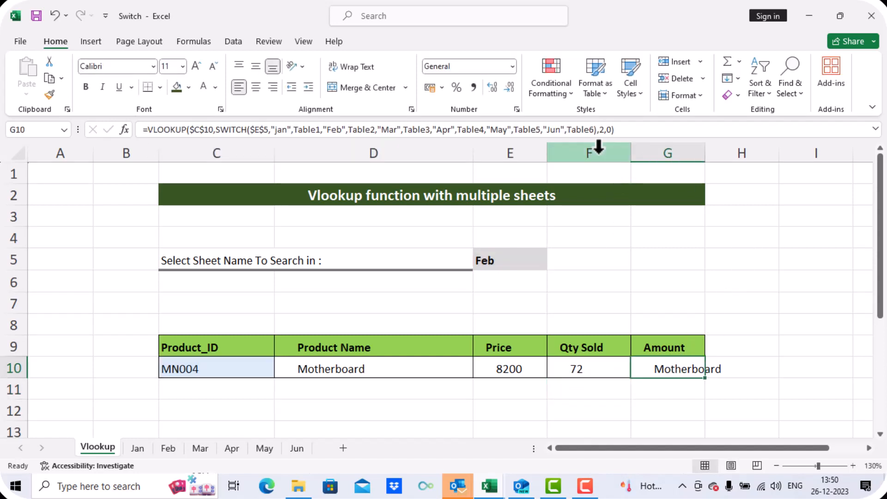
click(604, 129)
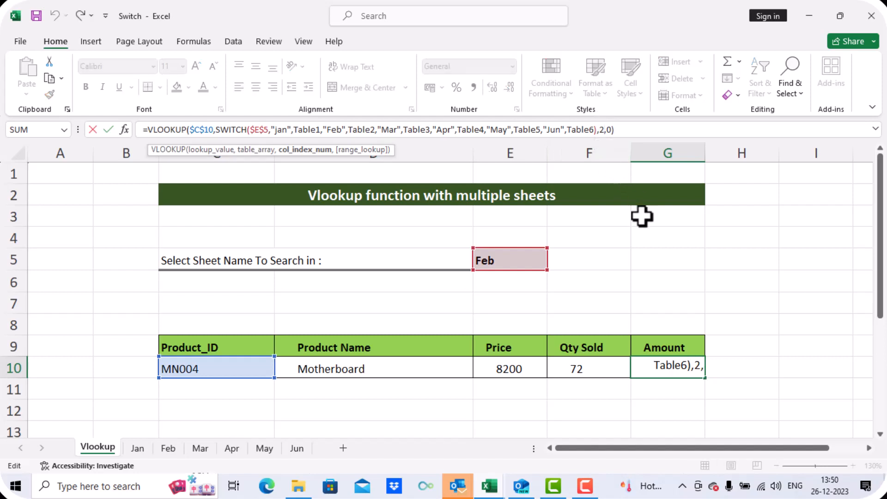
key(BackSpace)
text(5)
key(Return)
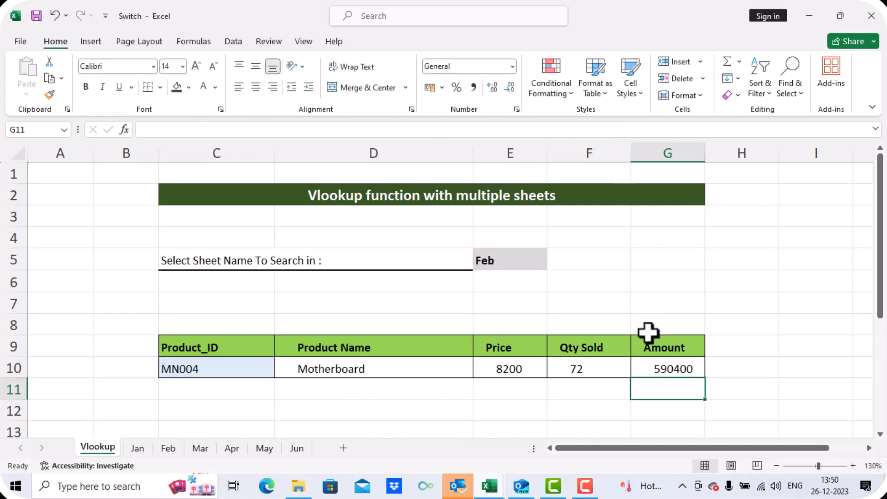
- Choose Jan in the sheet-name dropdown
click(527, 260)
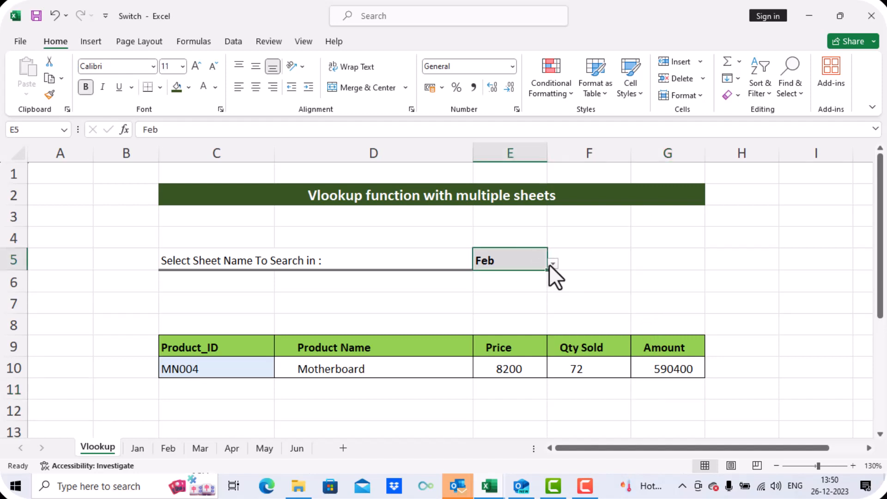
click(552, 264)
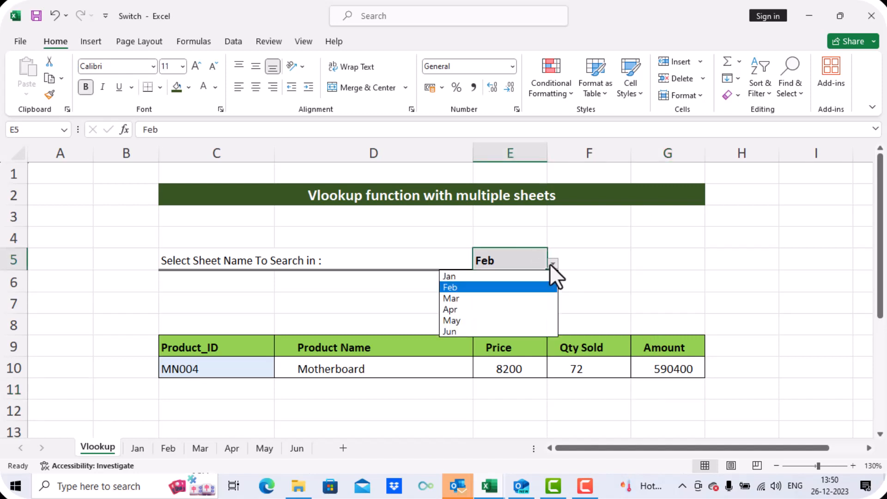
click(498, 276)
- Choose CP001 in the product-ID dropdown
click(254, 372)
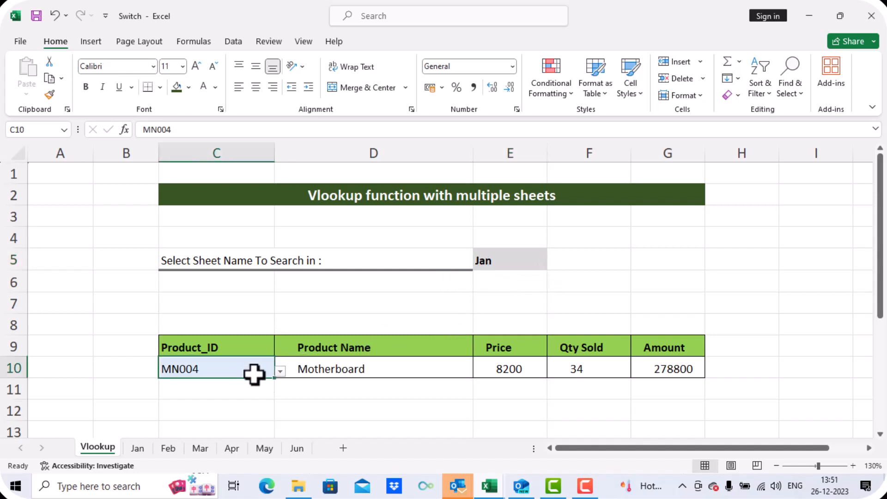
click(279, 375)
drag(282, 418, 276, 379)
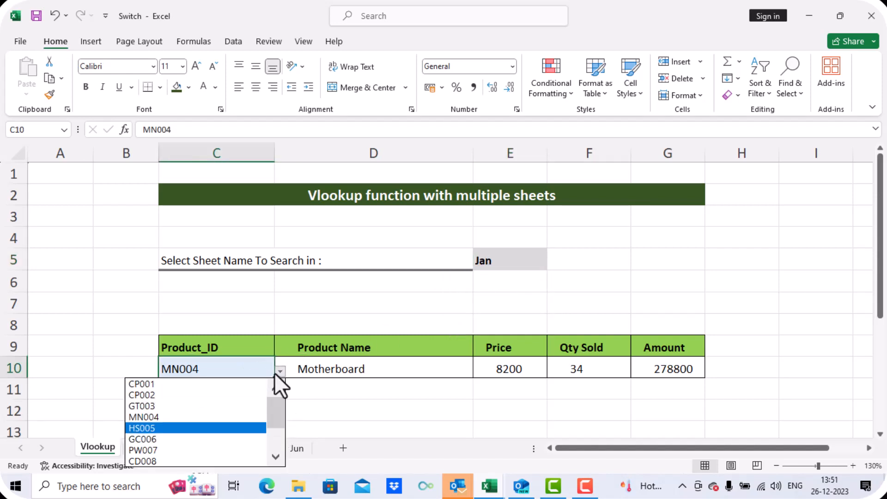
click(207, 386)
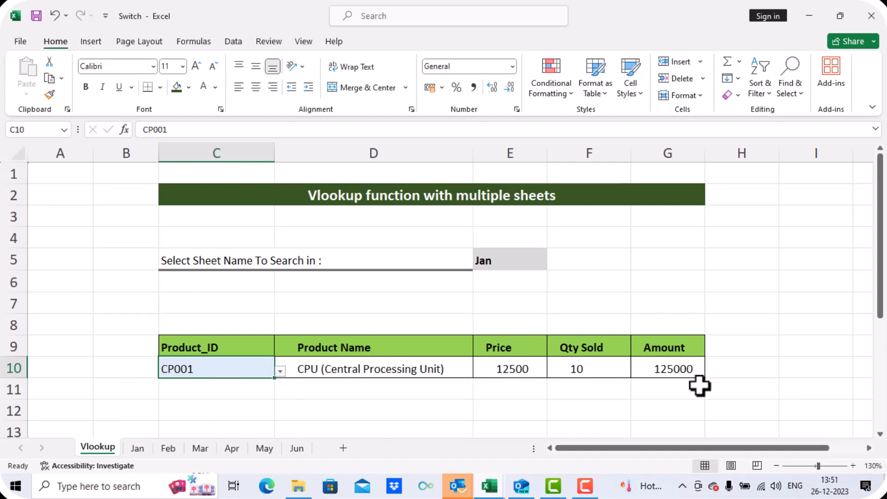
- Check the Jan sheet's table against the lookup results
click(143, 451)
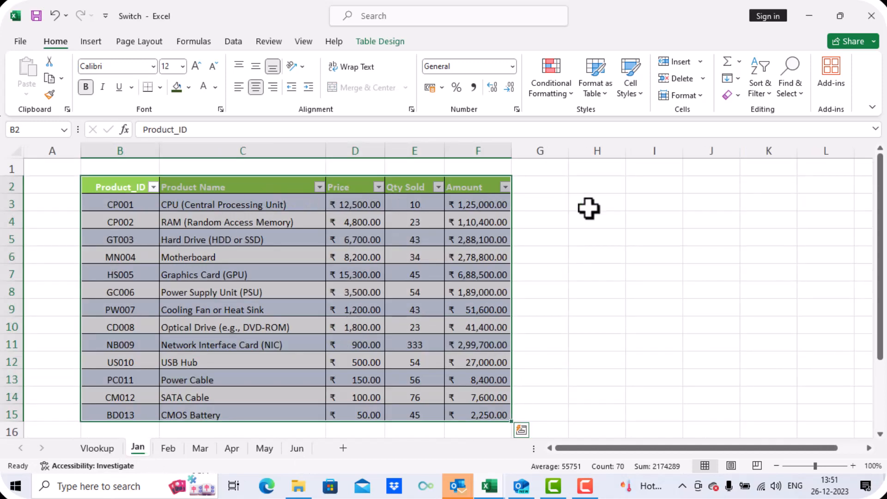
click(96, 448)
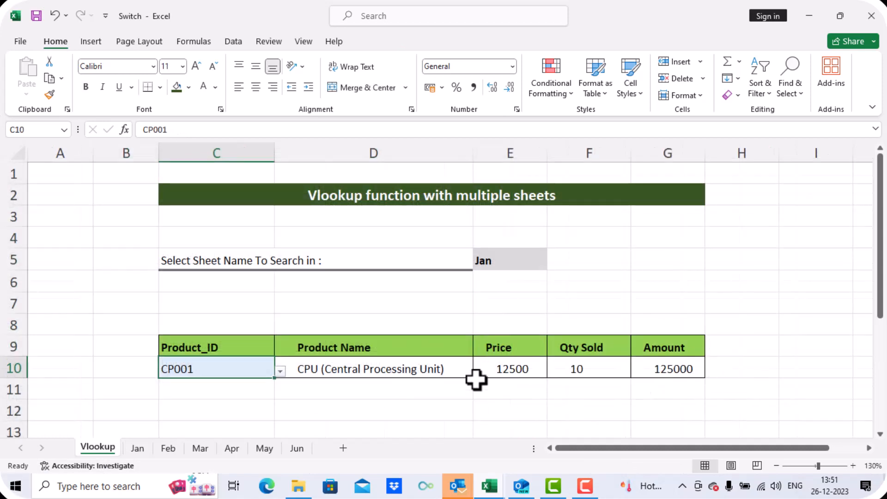